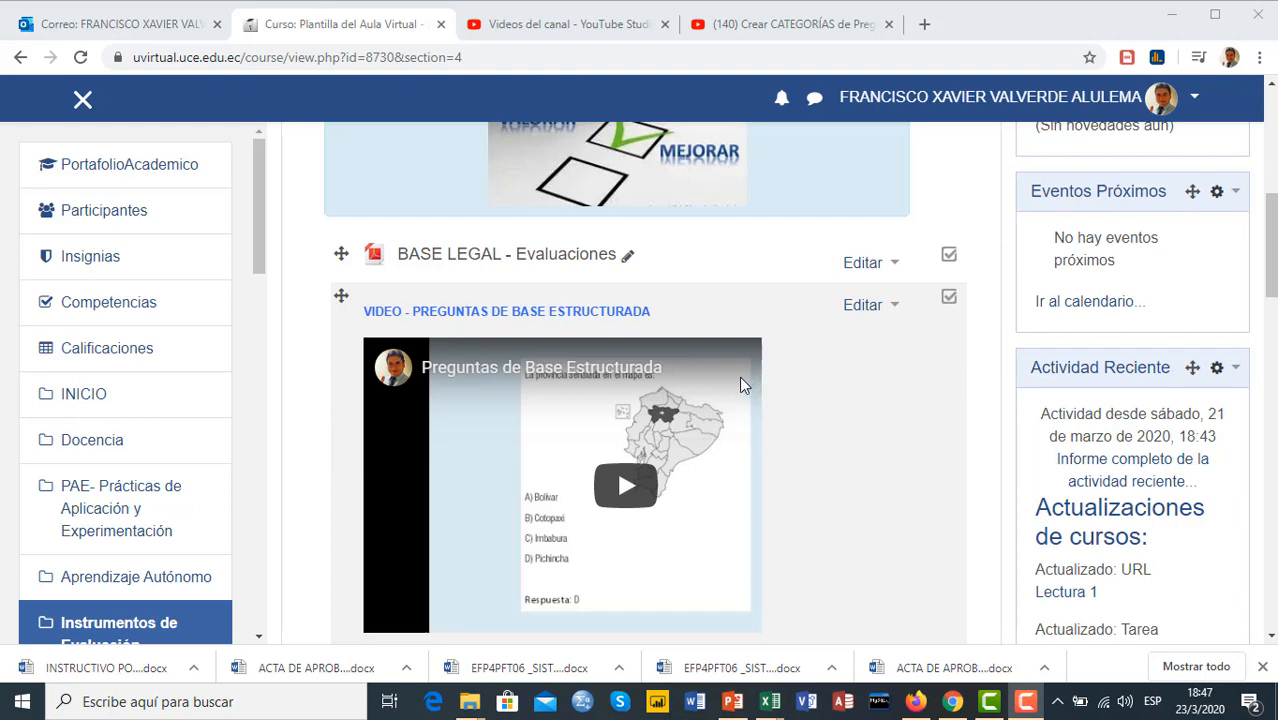
Review the instructional videos and evaluation resources in the course's Instrumentos de Evaluación section
scroll(620, 355, "down", 4)
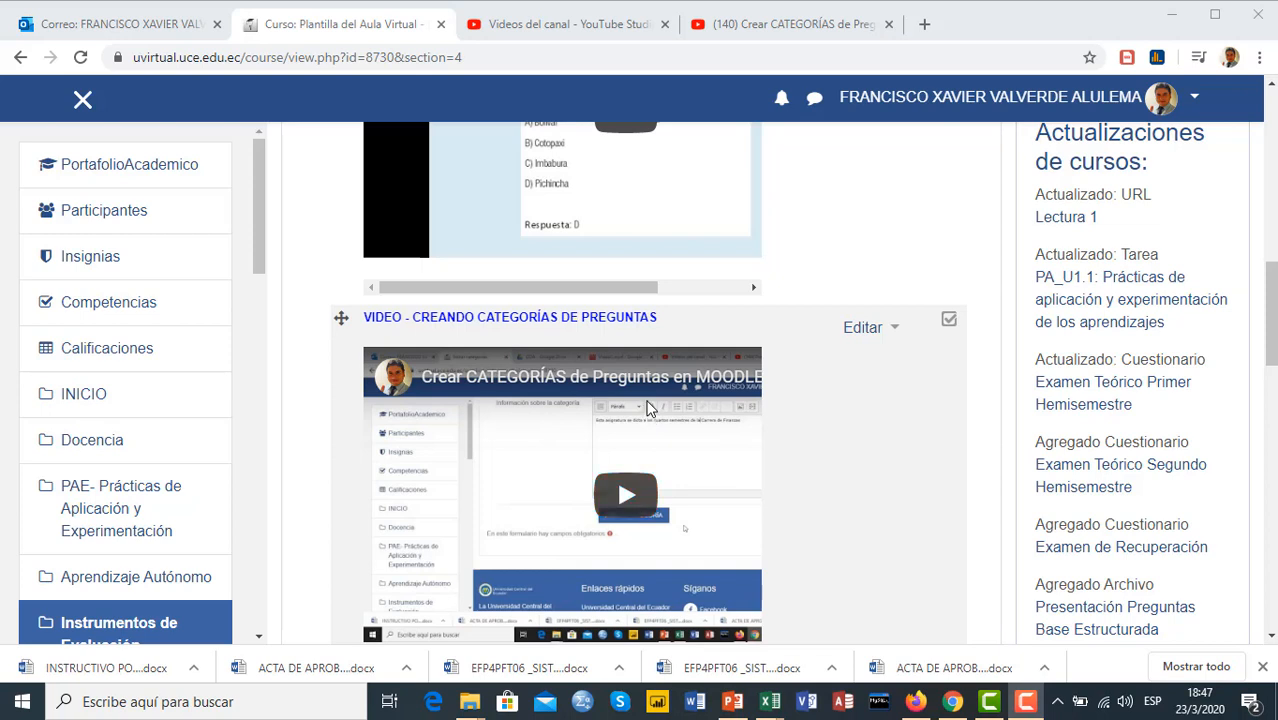
scroll(683, 387, "down", 1)
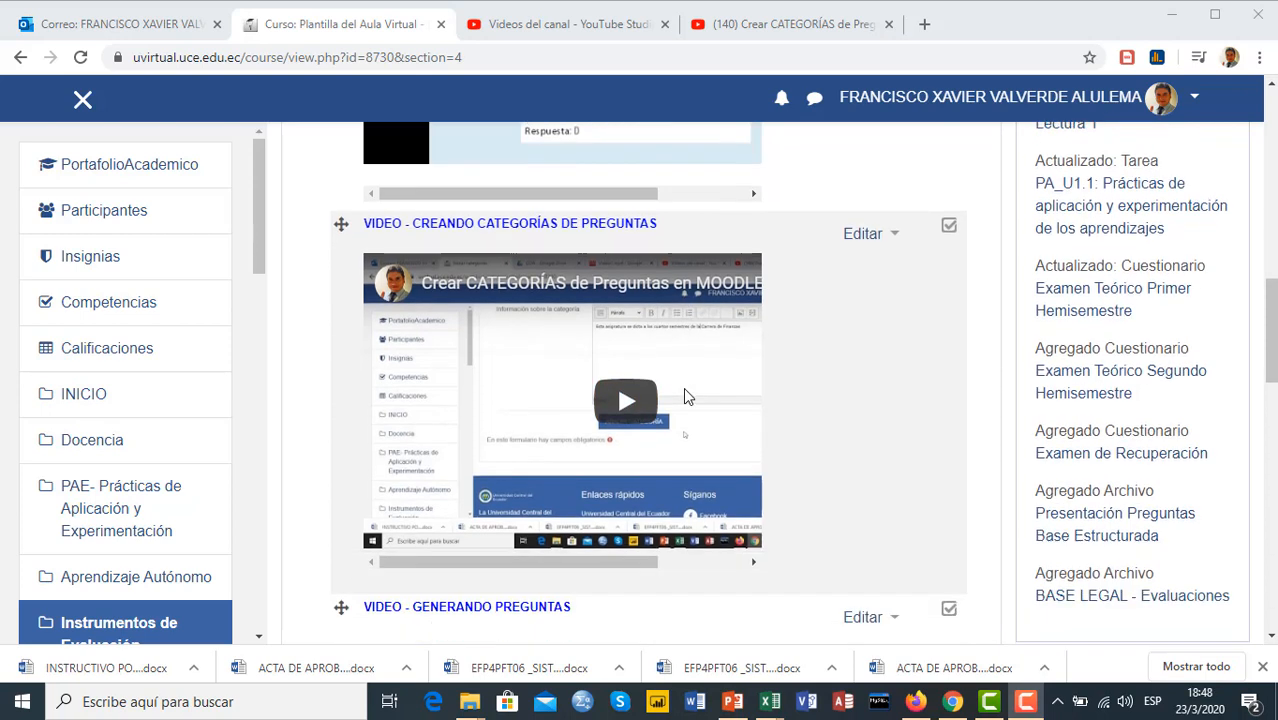
scroll(683, 387, "down", 2)
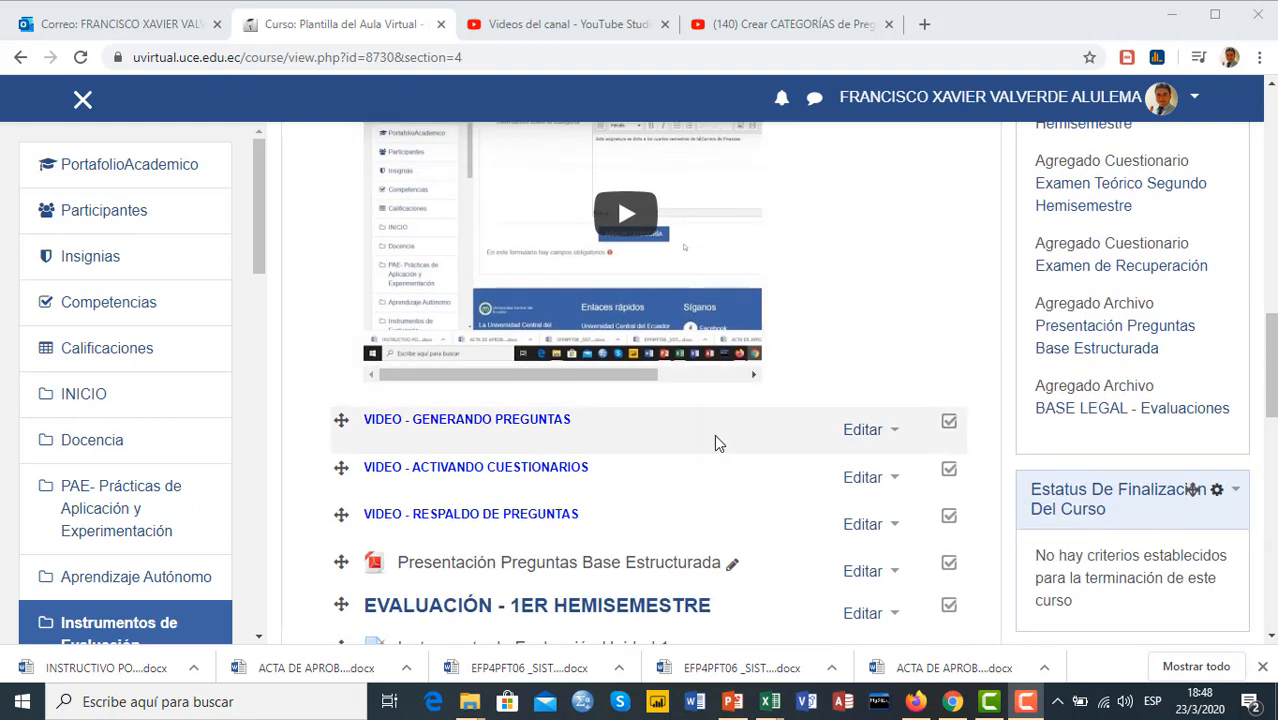
scroll(713, 430, "up", 5)
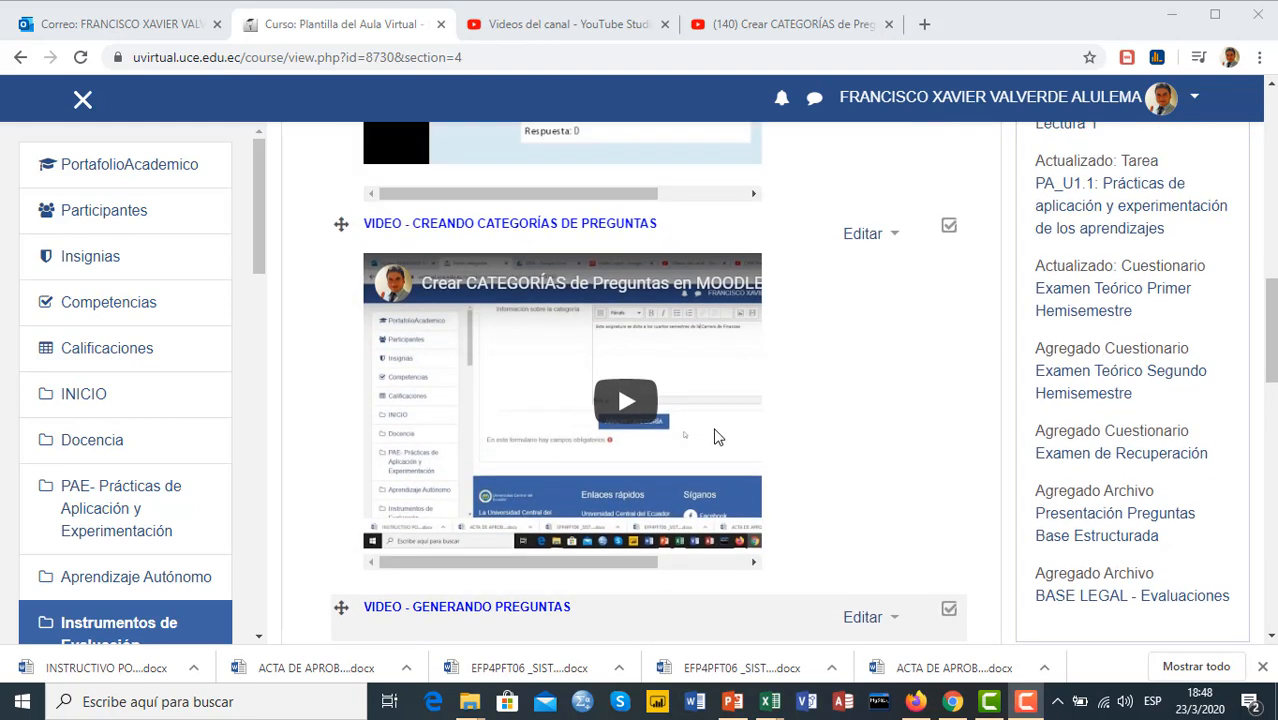
scroll(708, 457, "up", 4)
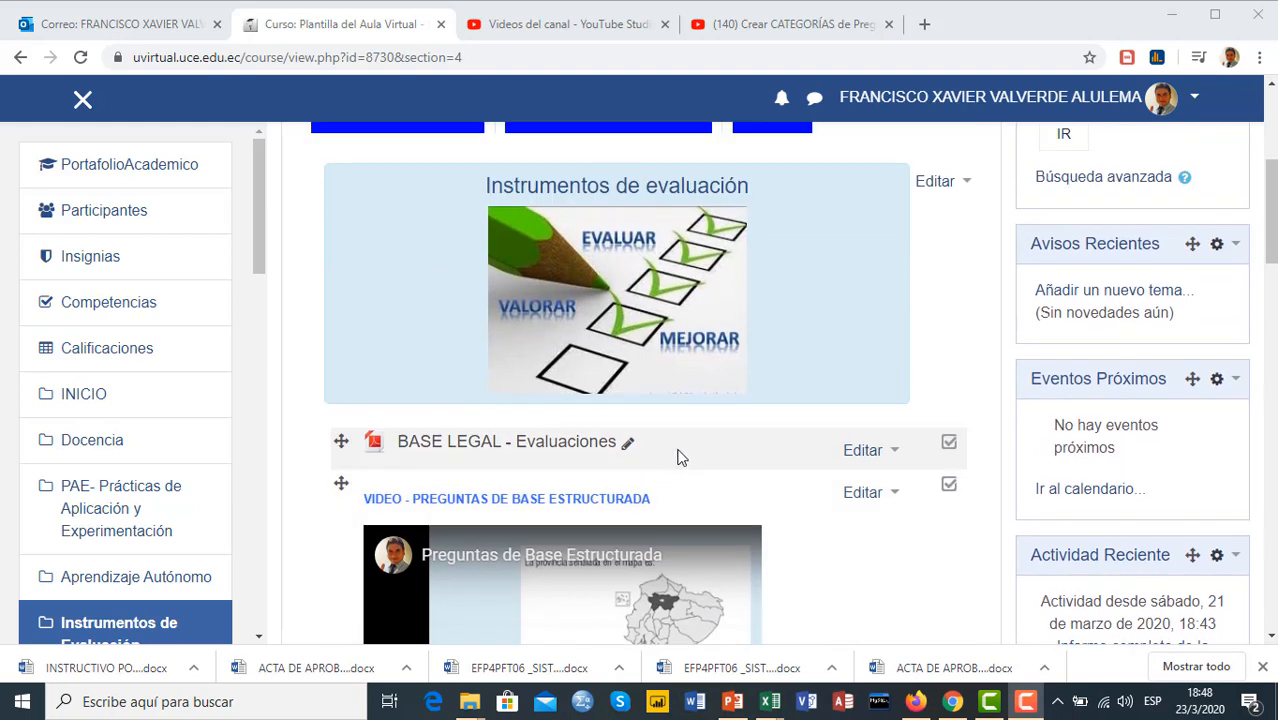
scroll(705, 452, "up", 2)
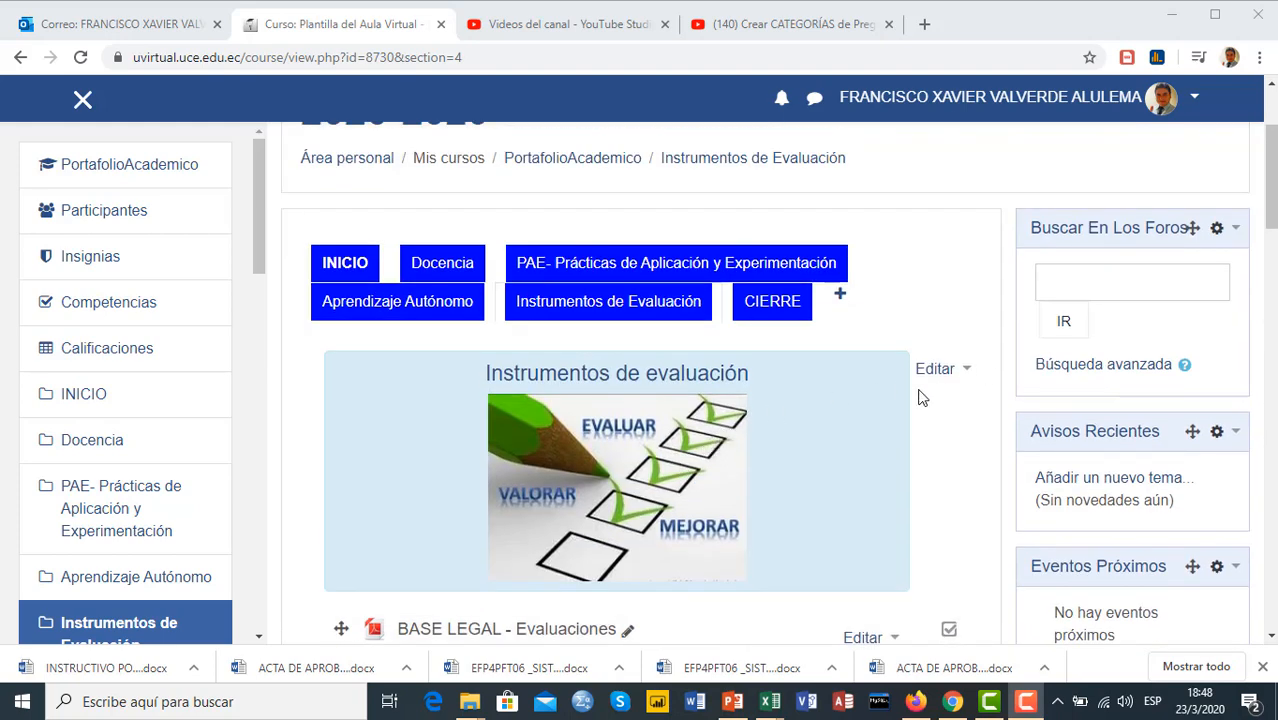
Open the Preguntas page of the course's question bank from the full course administration options
scroll(898, 380, "up", 2)
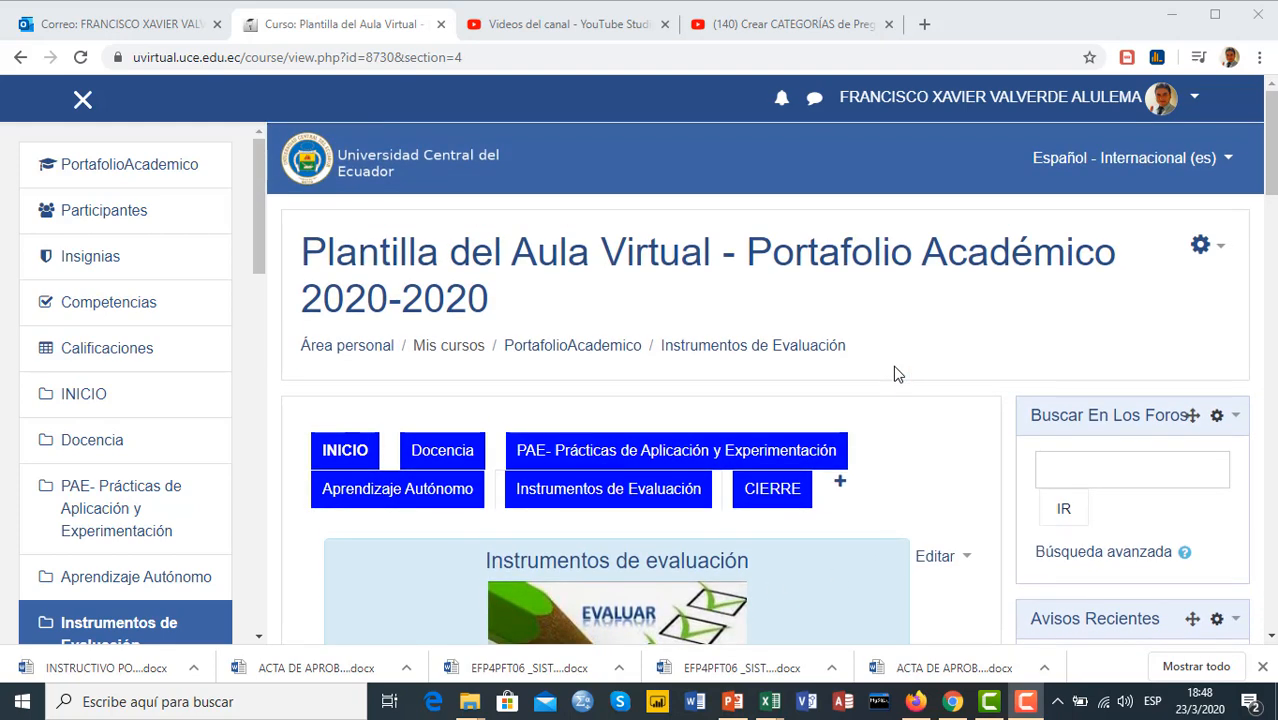
left_click(1220, 255)
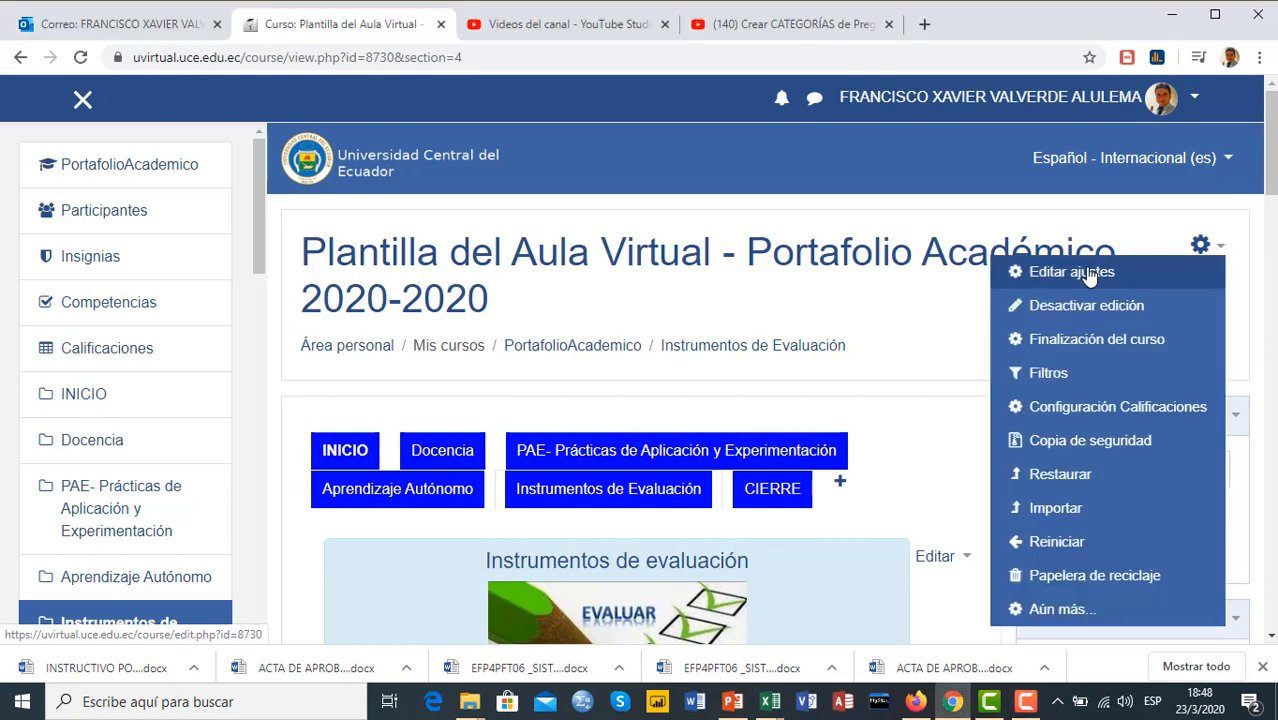
left_click(1060, 609)
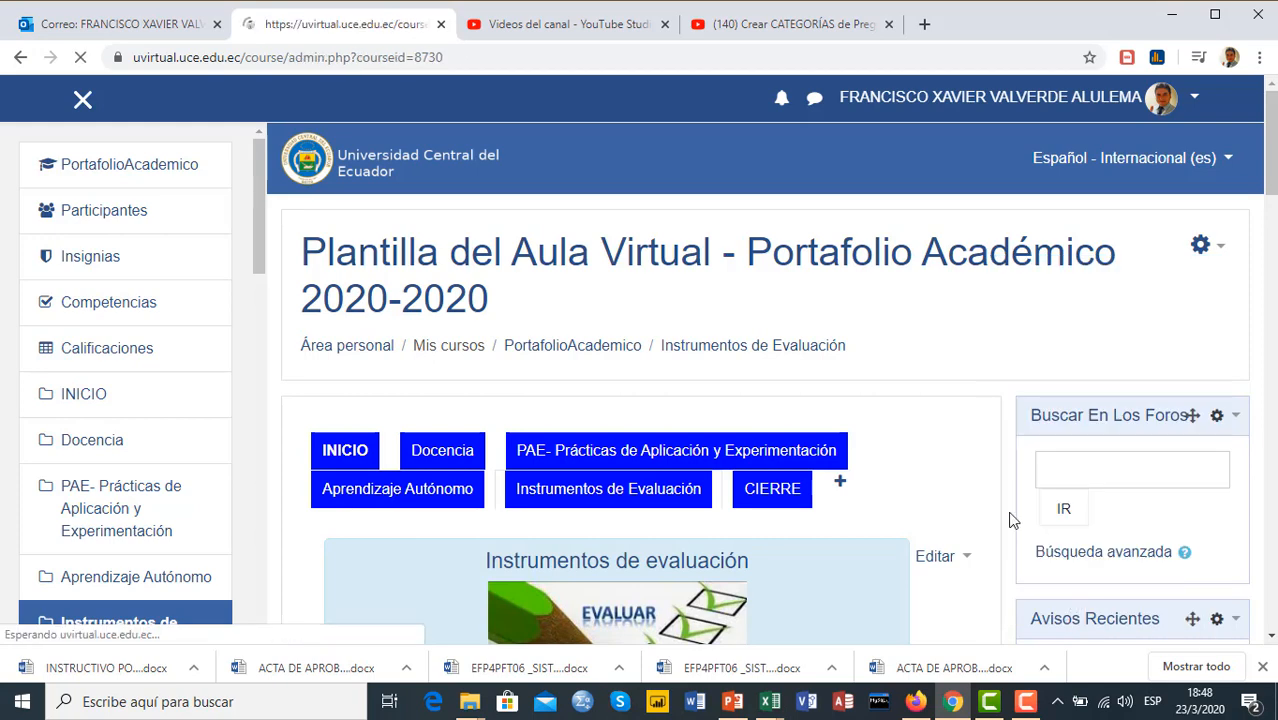
scroll(913, 416, "down", 2)
scroll(913, 416, "down", 5)
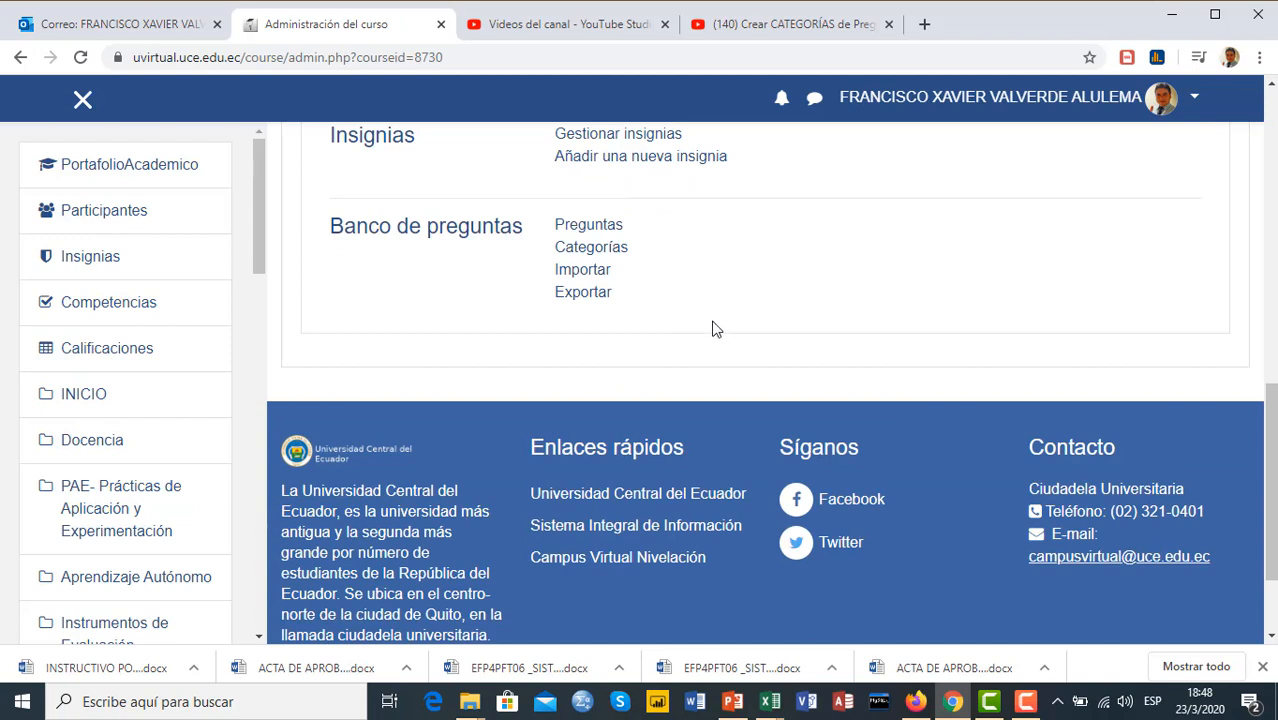
left_click(591, 228)
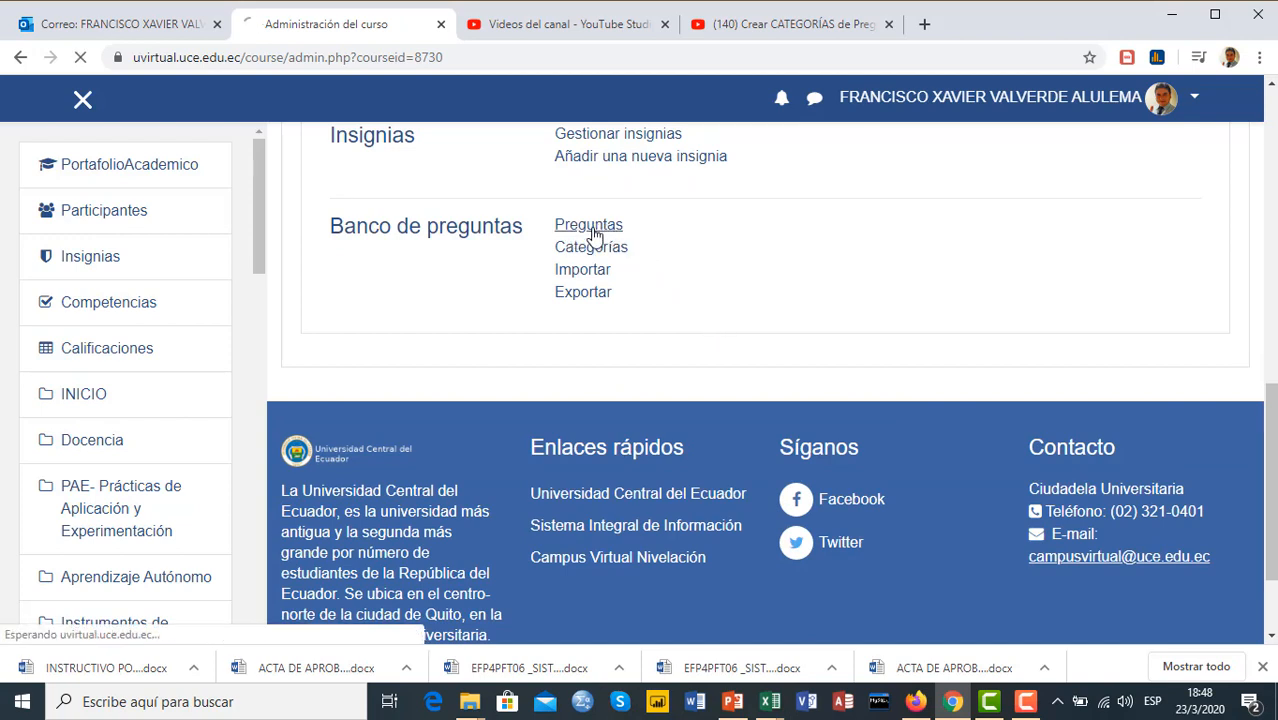
scroll(650, 352, "down", 3)
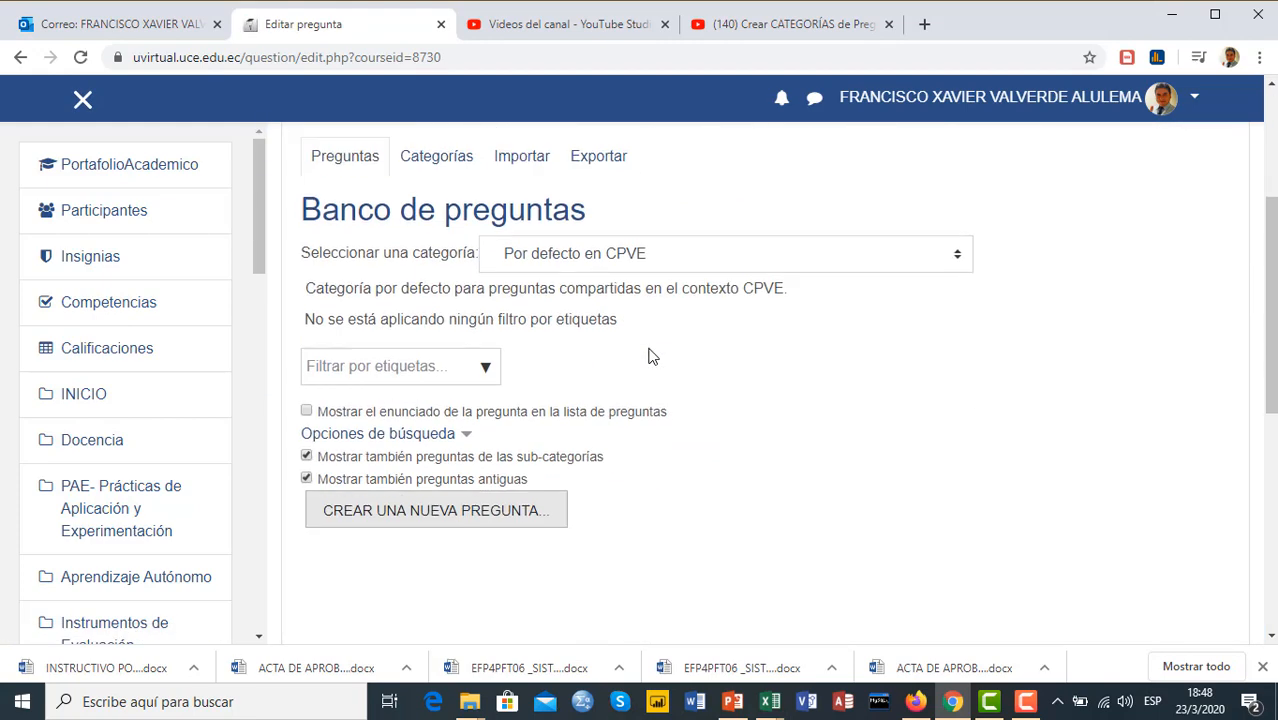
Open the question bank's Categorías page and examine the course's question categories and their subcategories
scroll(710, 342, "up", 2)
scroll(725, 338, "up", 1)
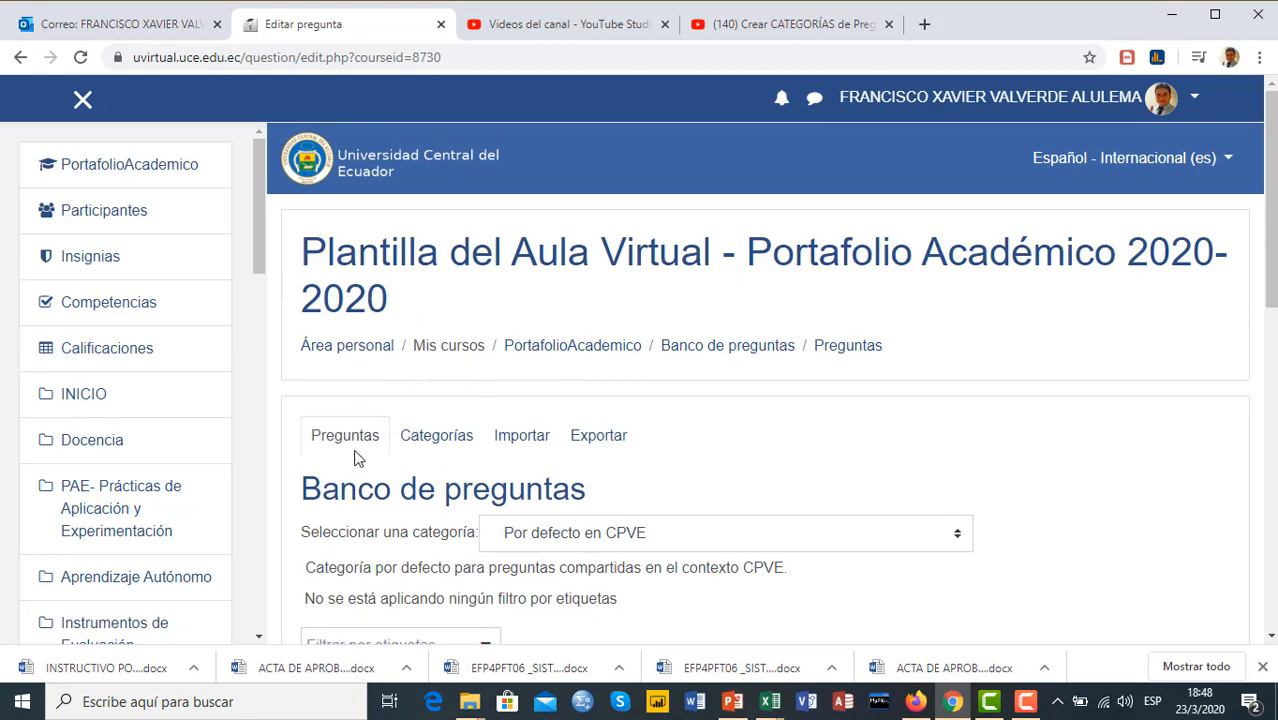
left_click(458, 442)
scroll(728, 404, "down", 5)
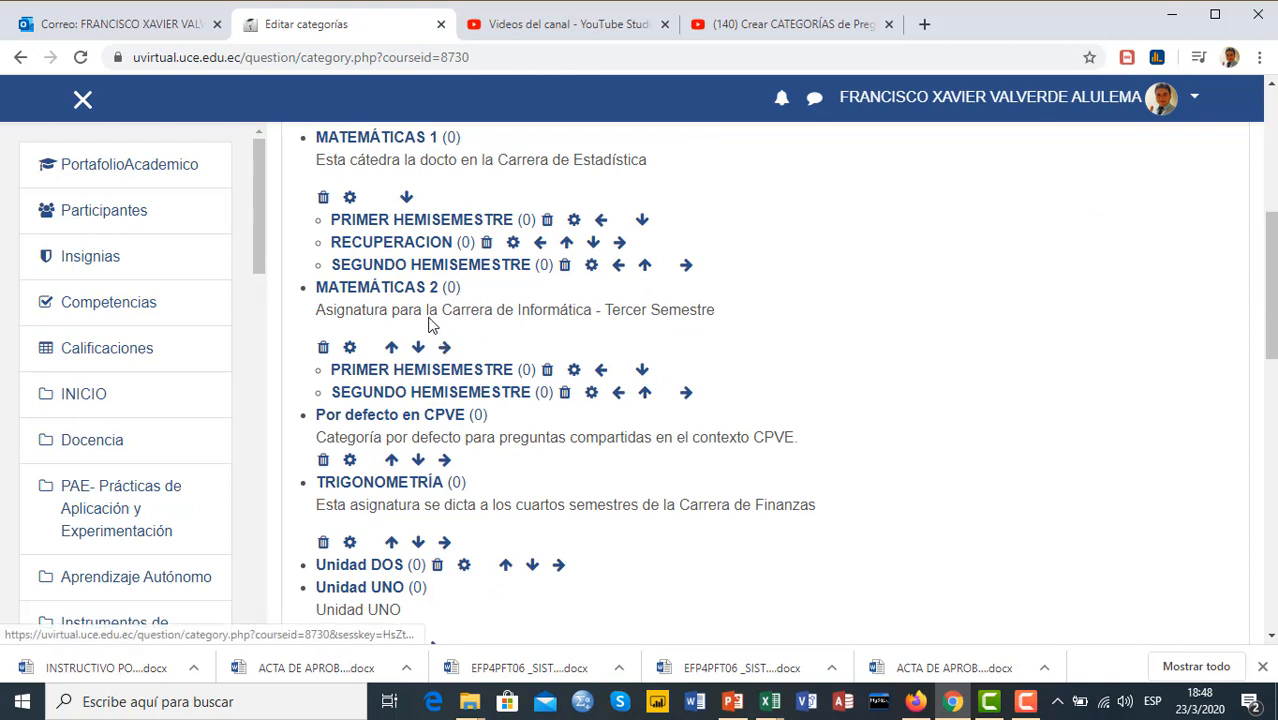
scroll(523, 313, "up", 1)
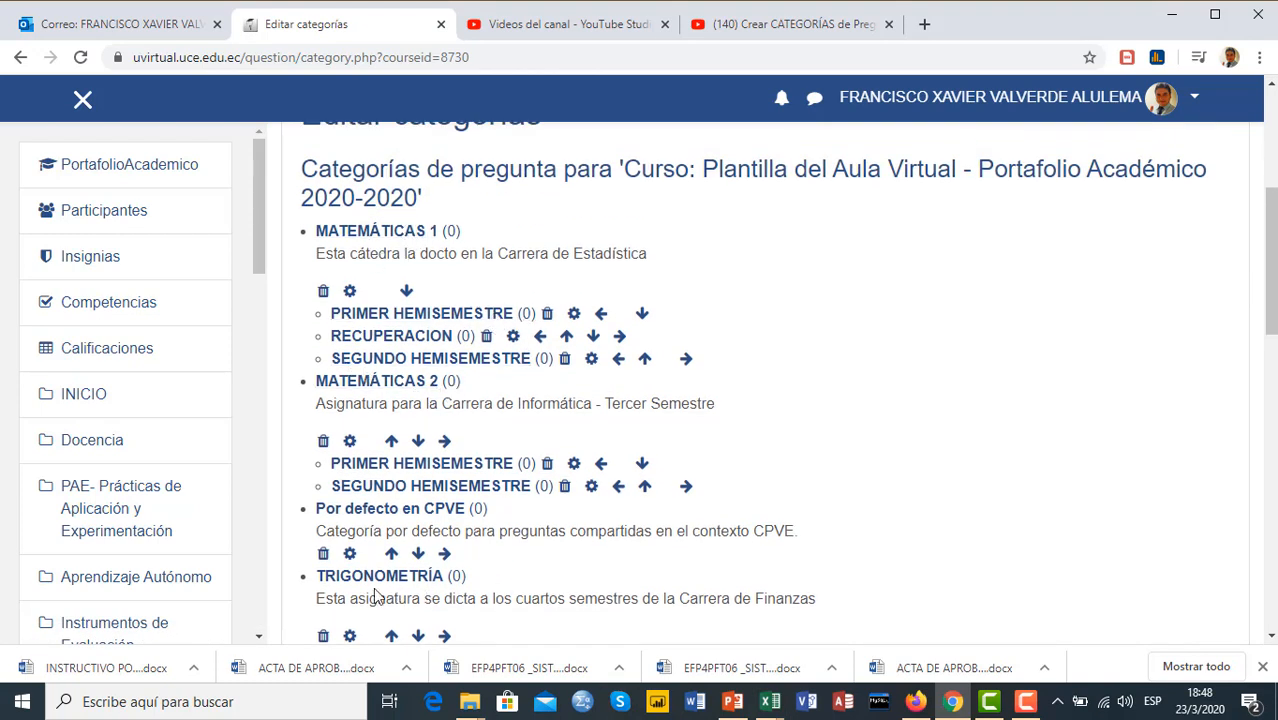
scroll(529, 534, "up", 1)
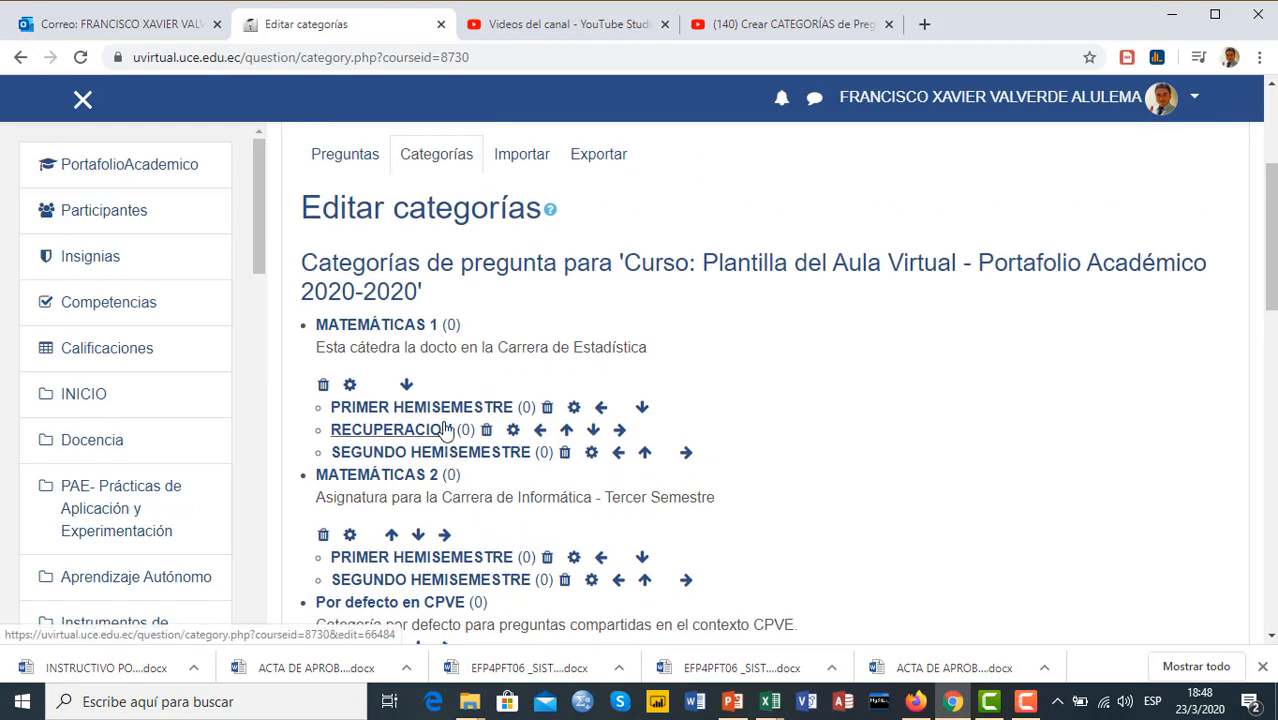
scroll(525, 440, "down", 1)
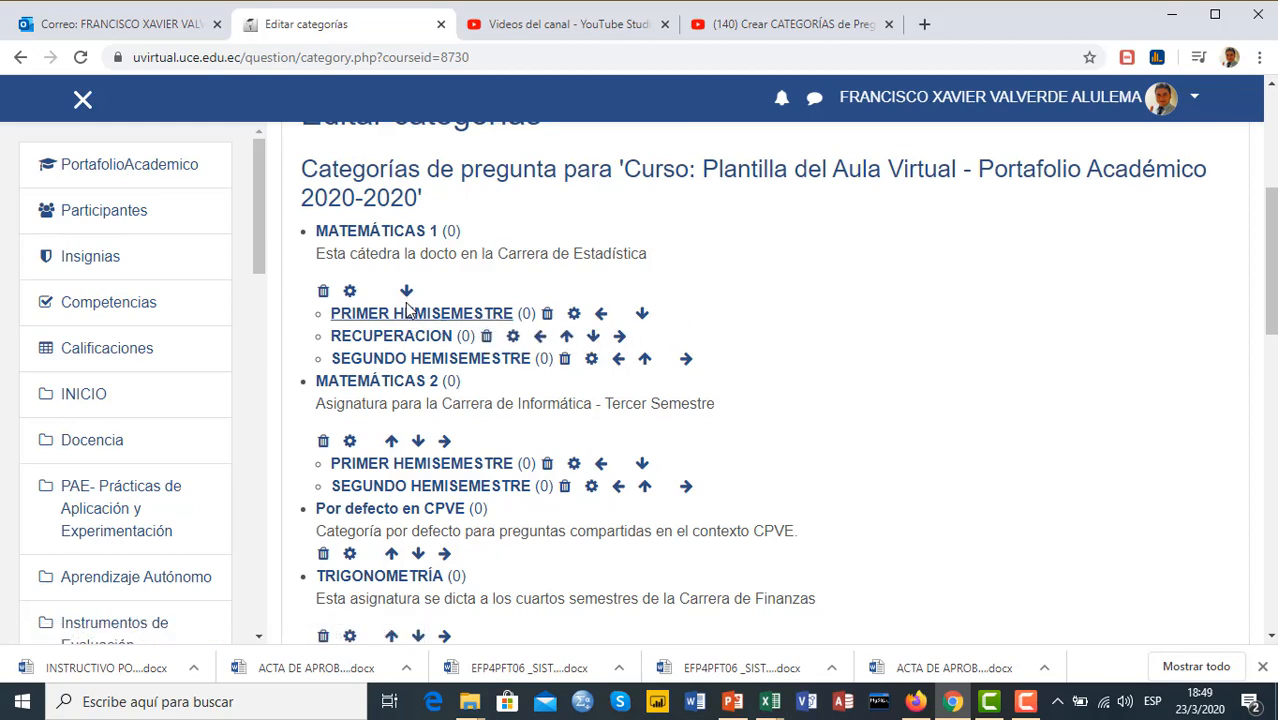
scroll(445, 315, "up", 3)
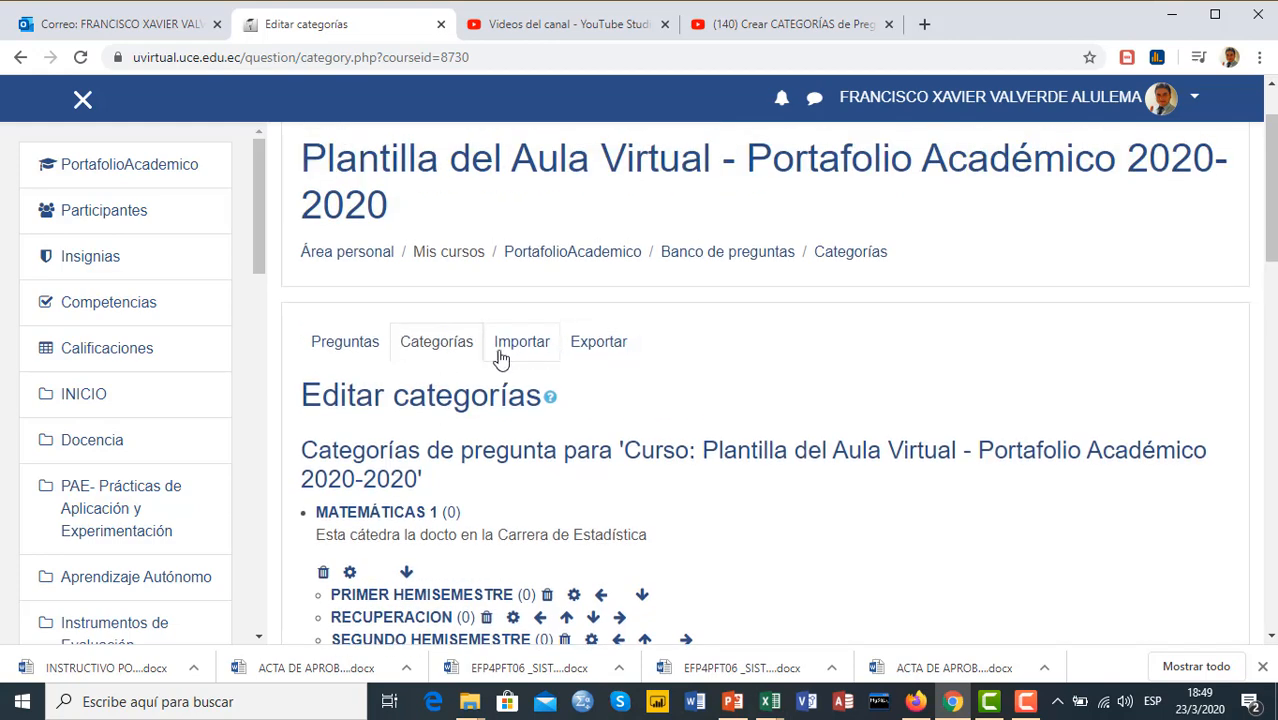
Return to the question bank's Preguntas page and select the PRIMER HEMISEMESTRE subcategory of MATEMÁTICAS 1
left_click(347, 348)
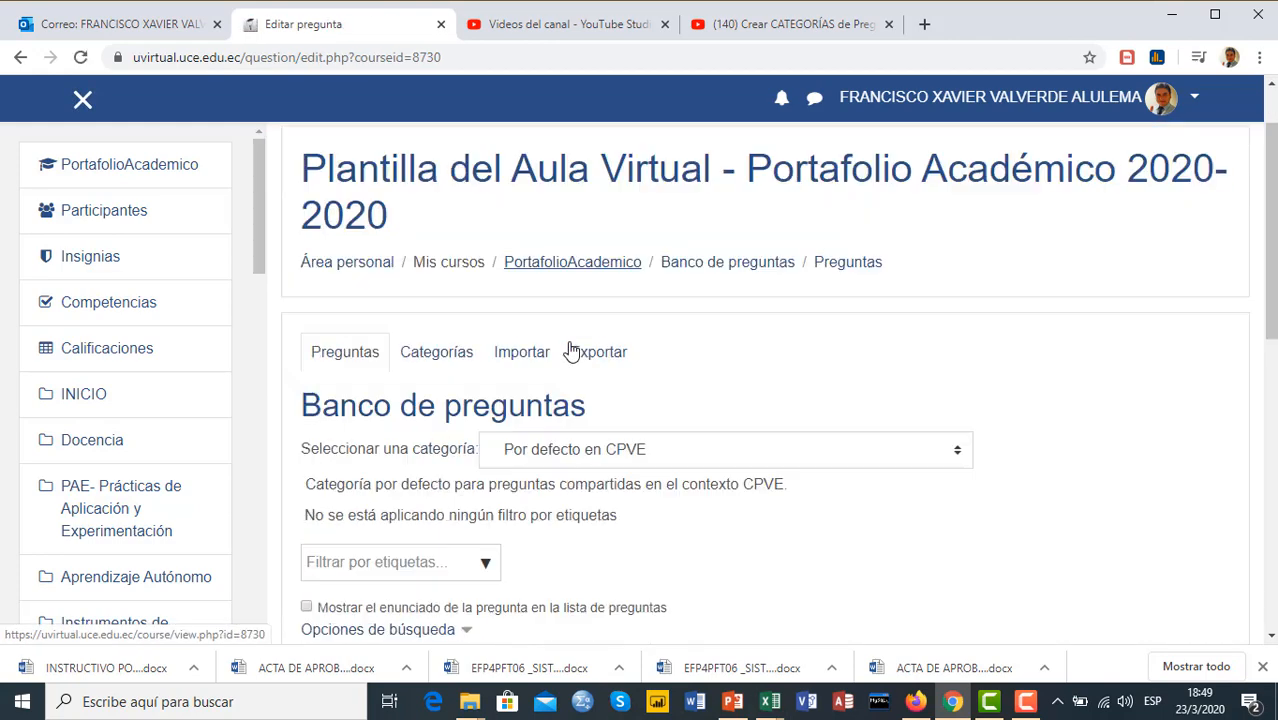
scroll(570, 345, "down", 3)
scroll(605, 335, "up", 1)
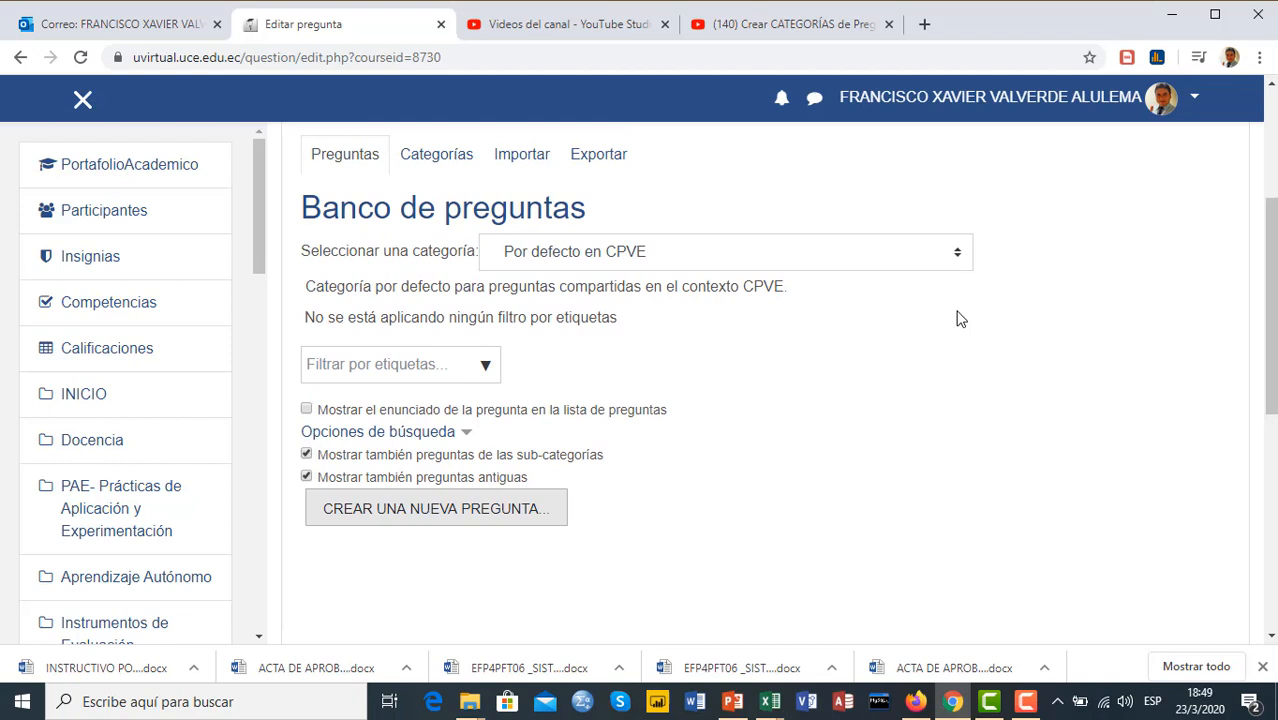
left_click(957, 255)
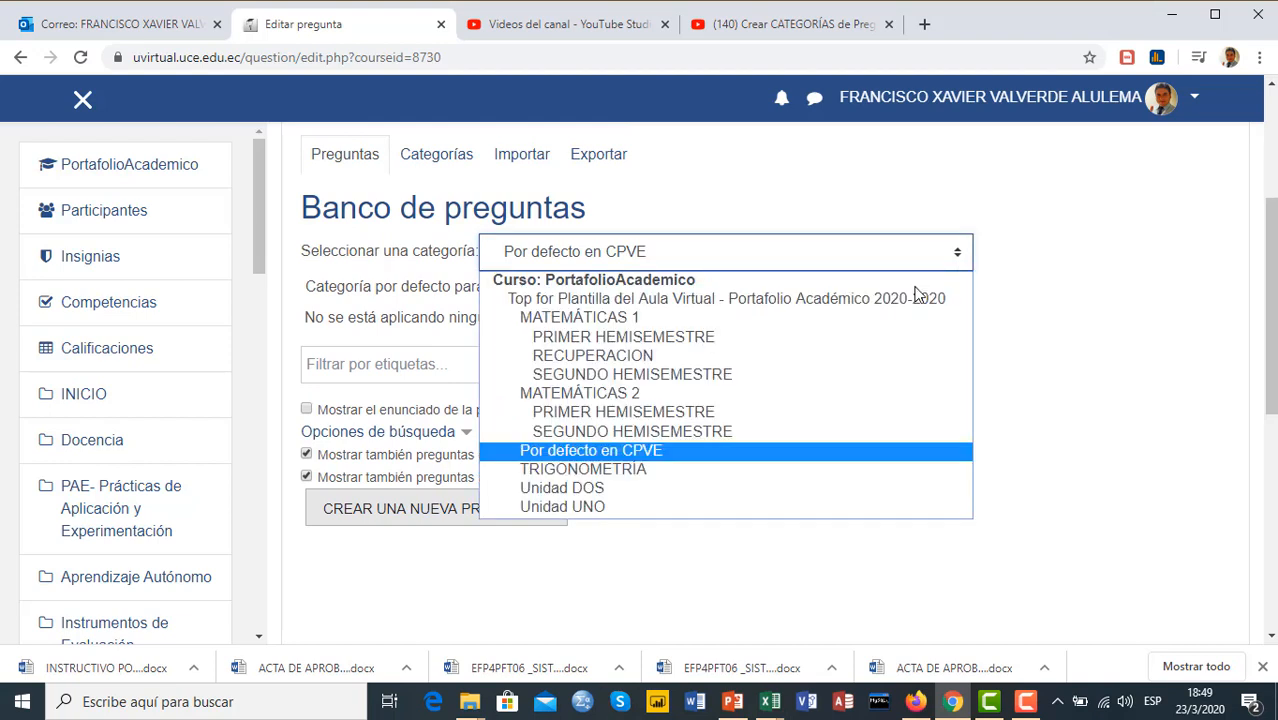
left_click(624, 320)
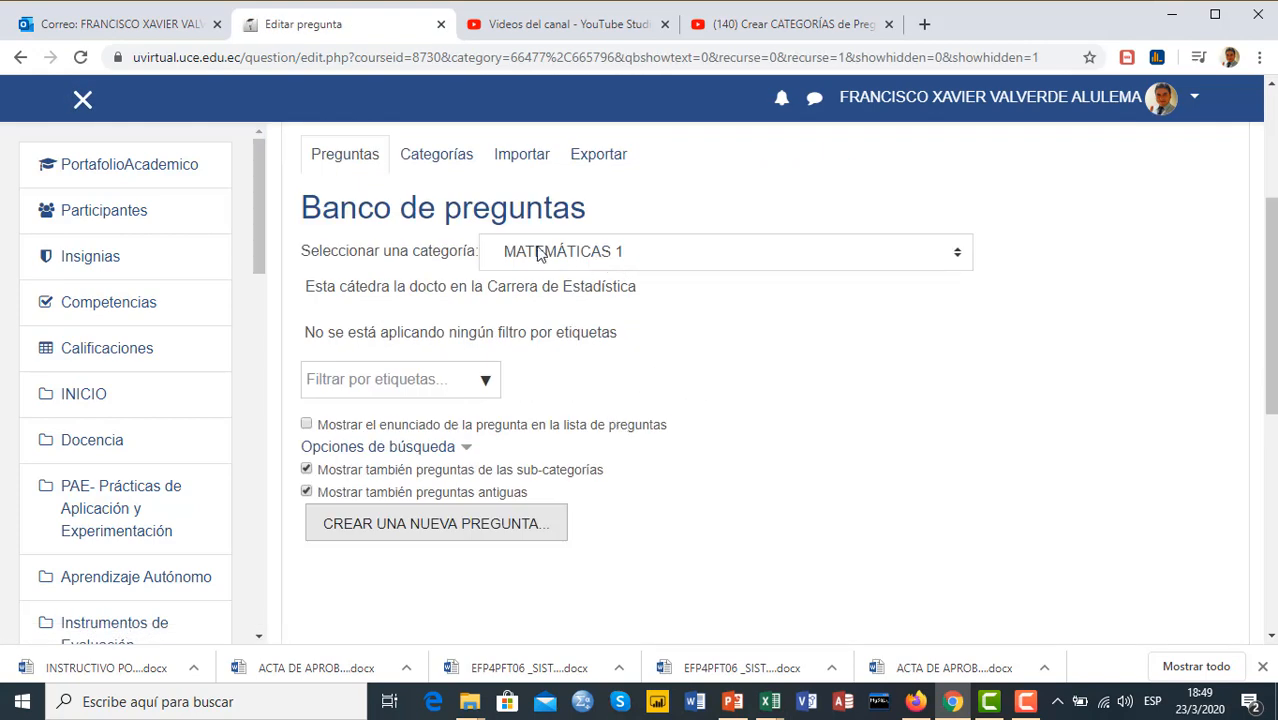
left_click(958, 260)
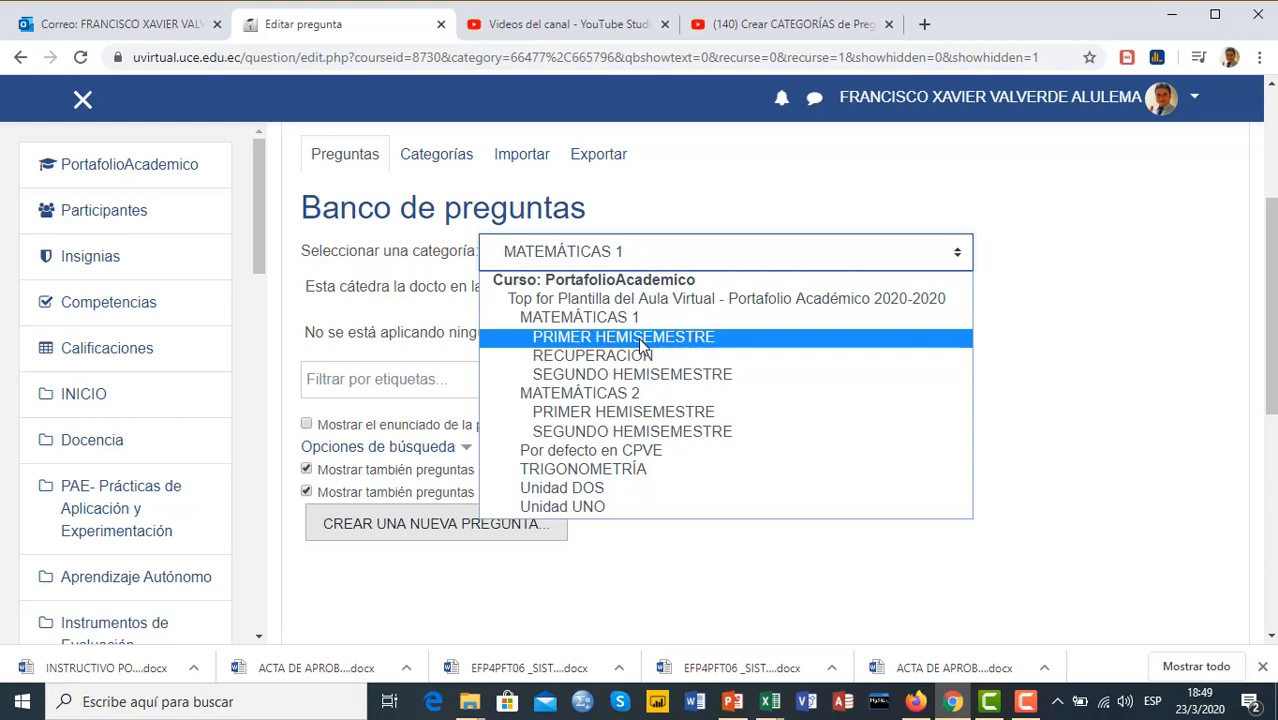
left_click(641, 345)
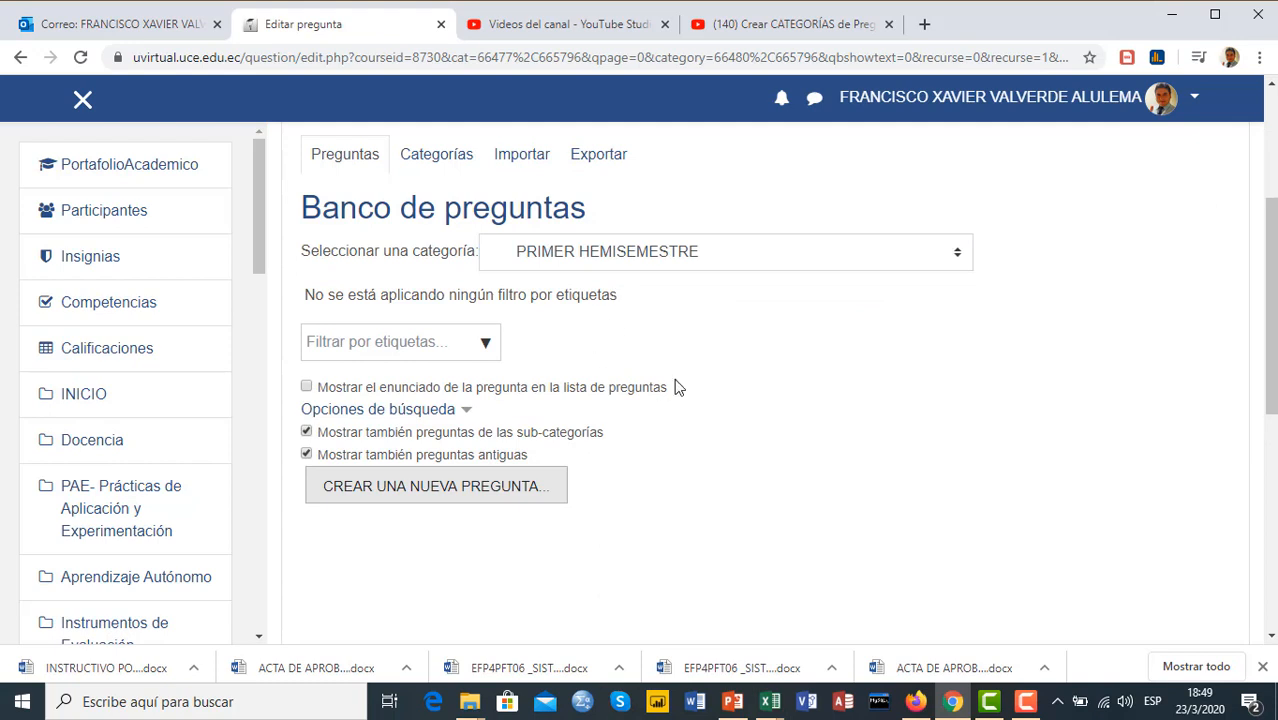
Check where the selected PRIMER HEMISEMESTRE subcategory sits in the category list and look over the question list options
scroll(730, 402, "down", 1)
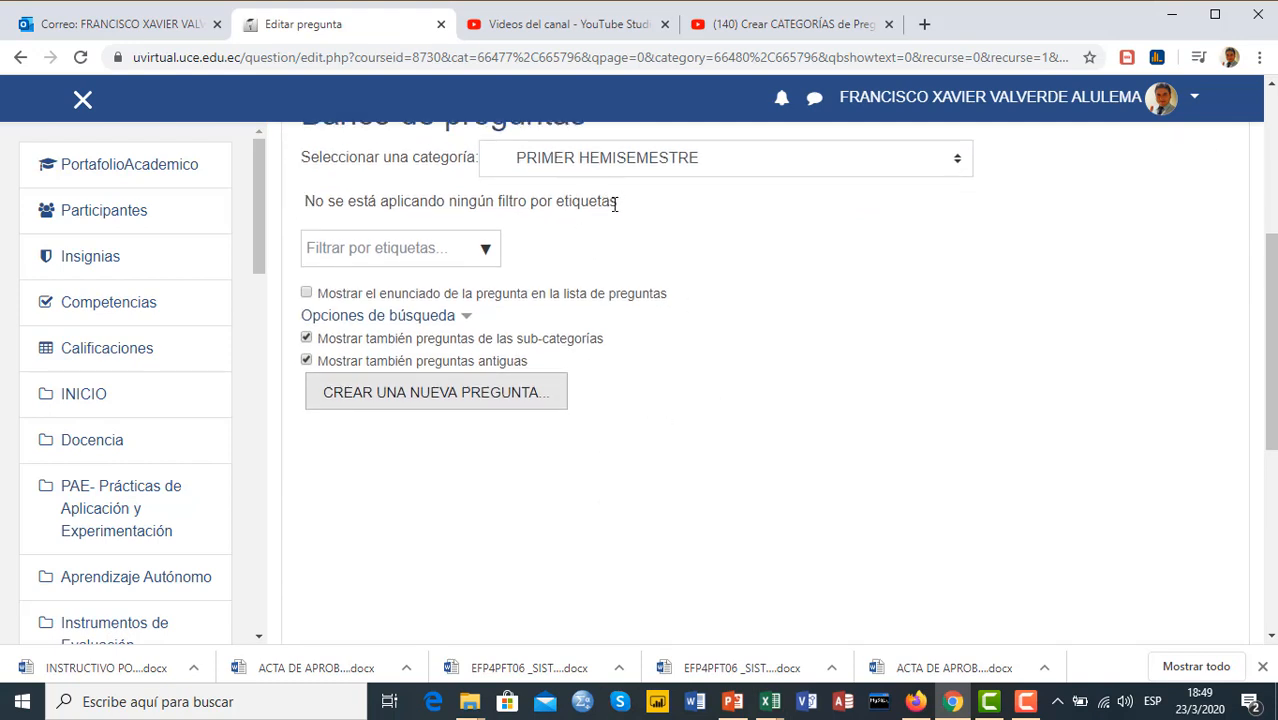
left_click(966, 164)
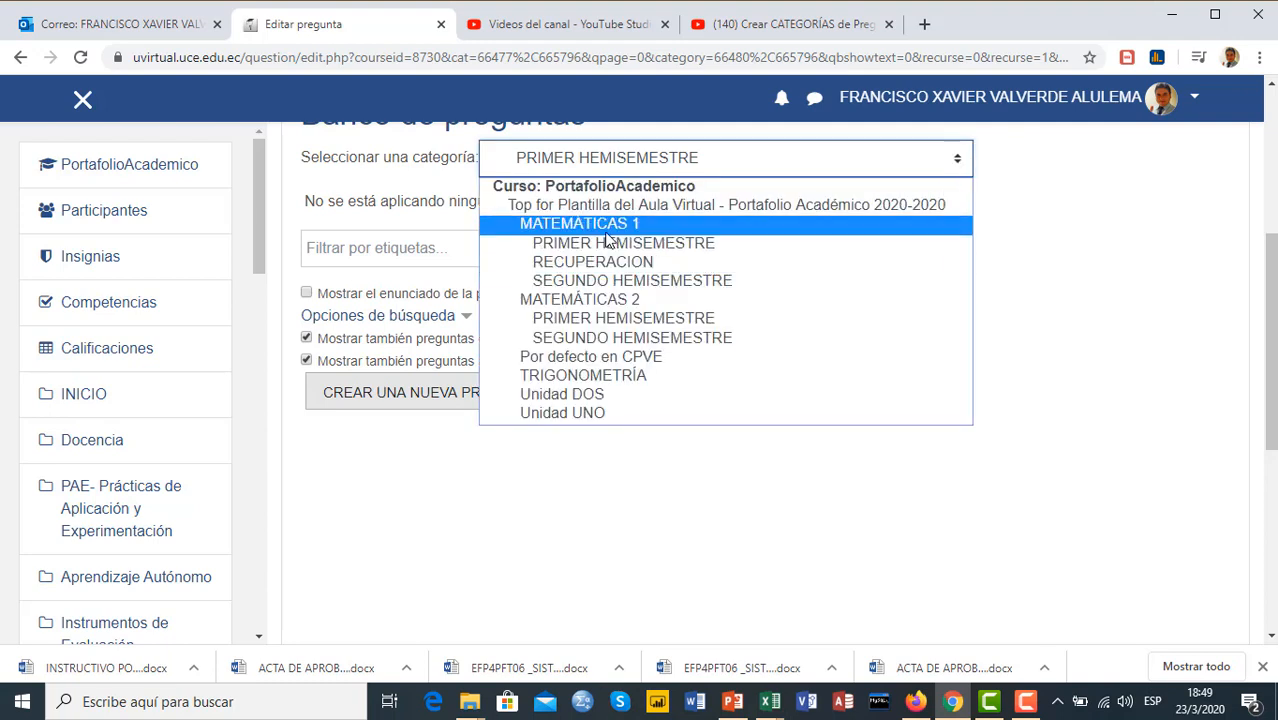
left_click(1077, 290)
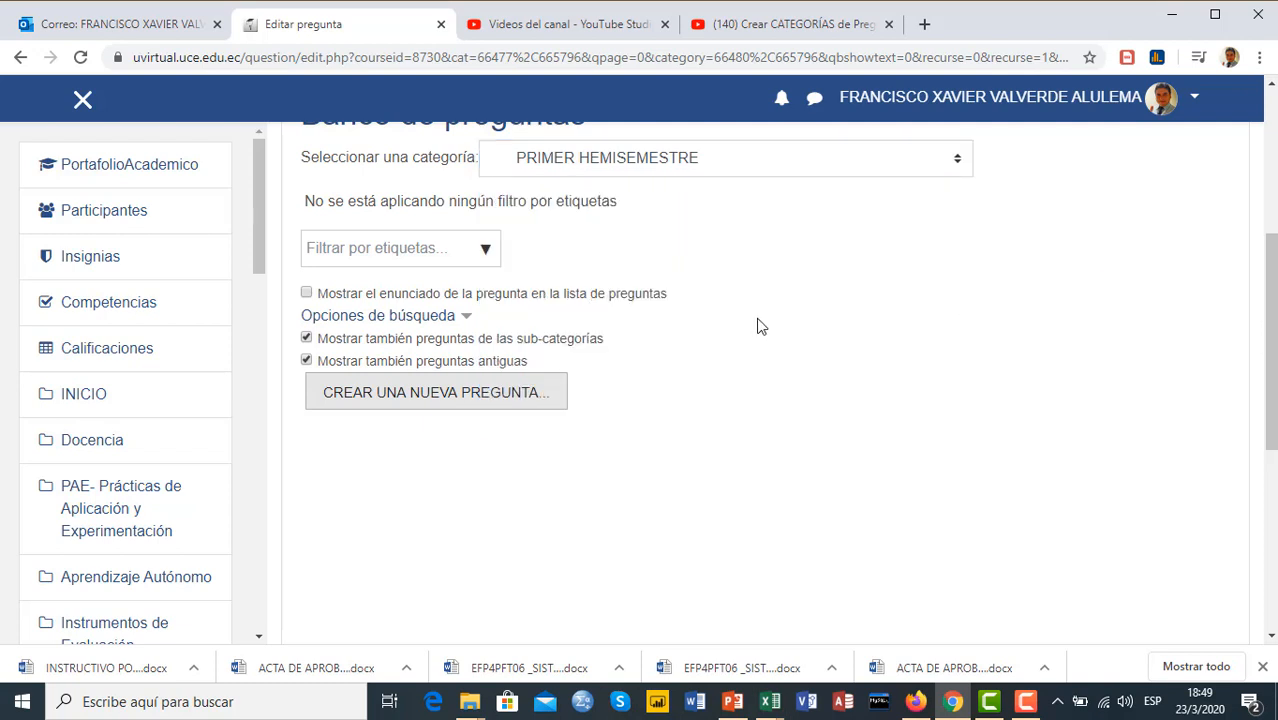
scroll(775, 325, "down", 1)
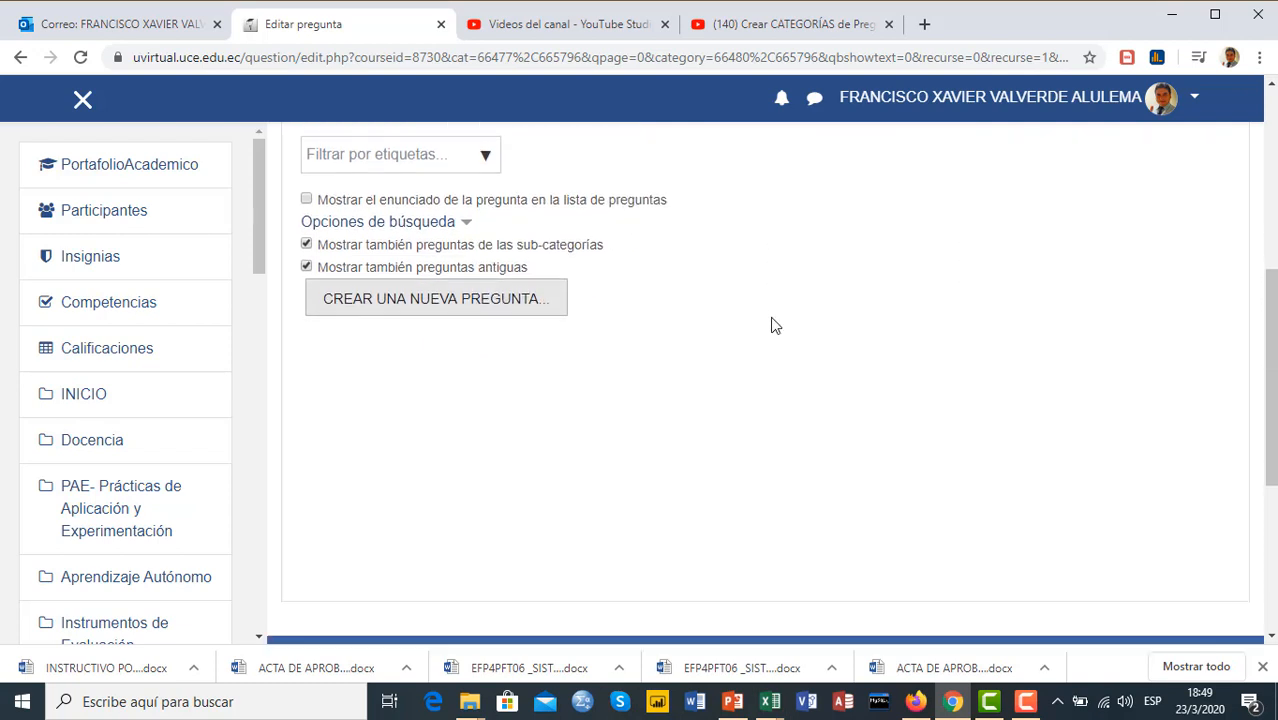
scroll(585, 371, "up", 2)
scroll(726, 353, "down", 1)
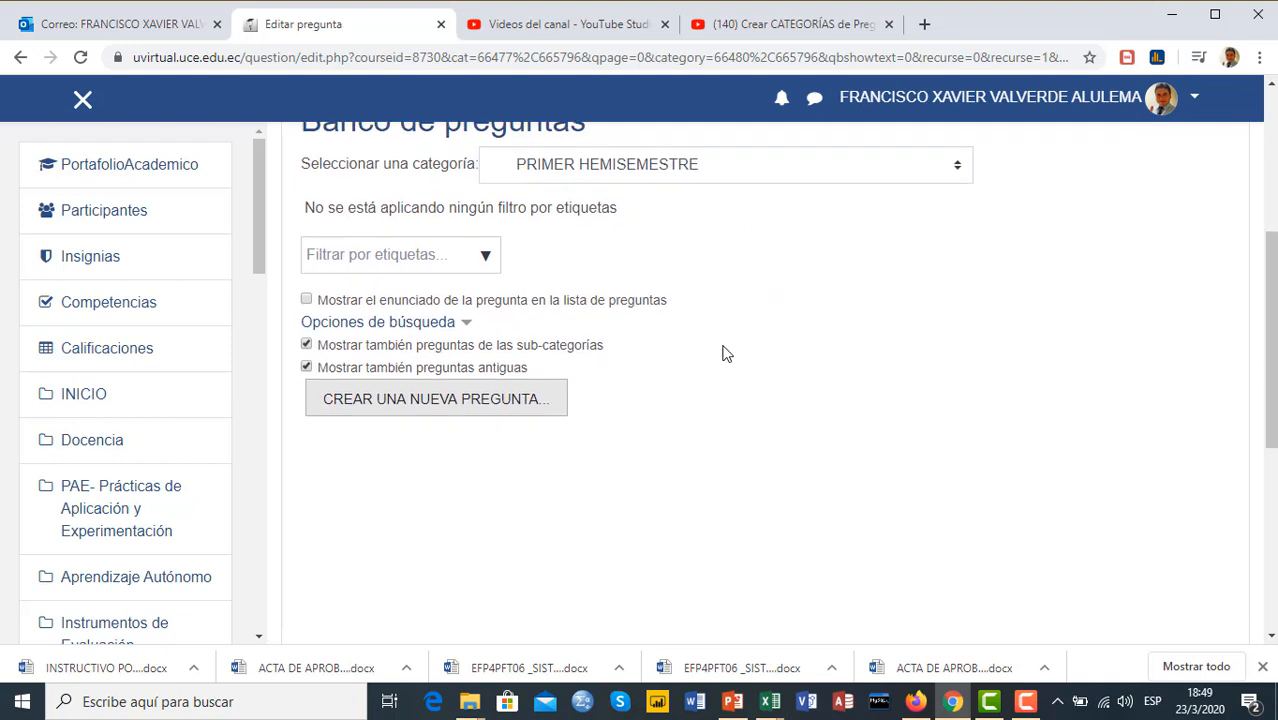
scroll(726, 353, "down", 1)
scroll(820, 345, "up", 1)
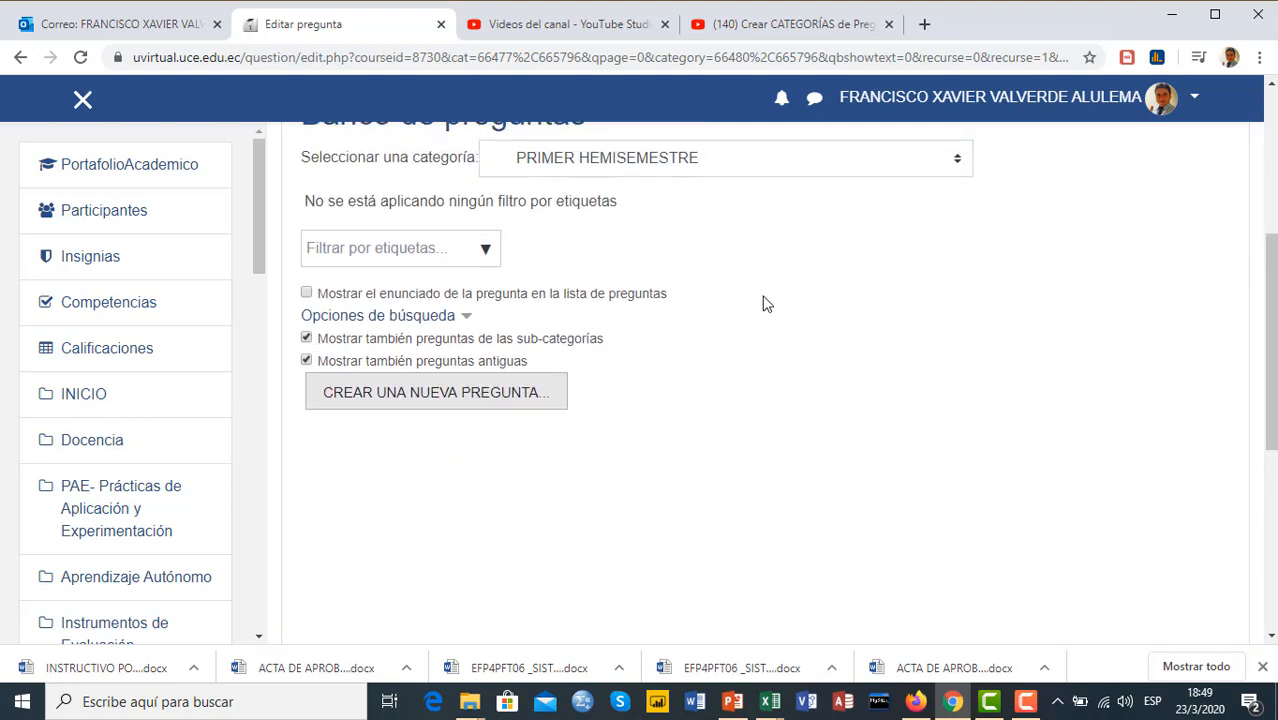
Start a new question of type Opción múltiple in the PRIMER HEMISEMESTRE category and go to its question text area
left_click(399, 403)
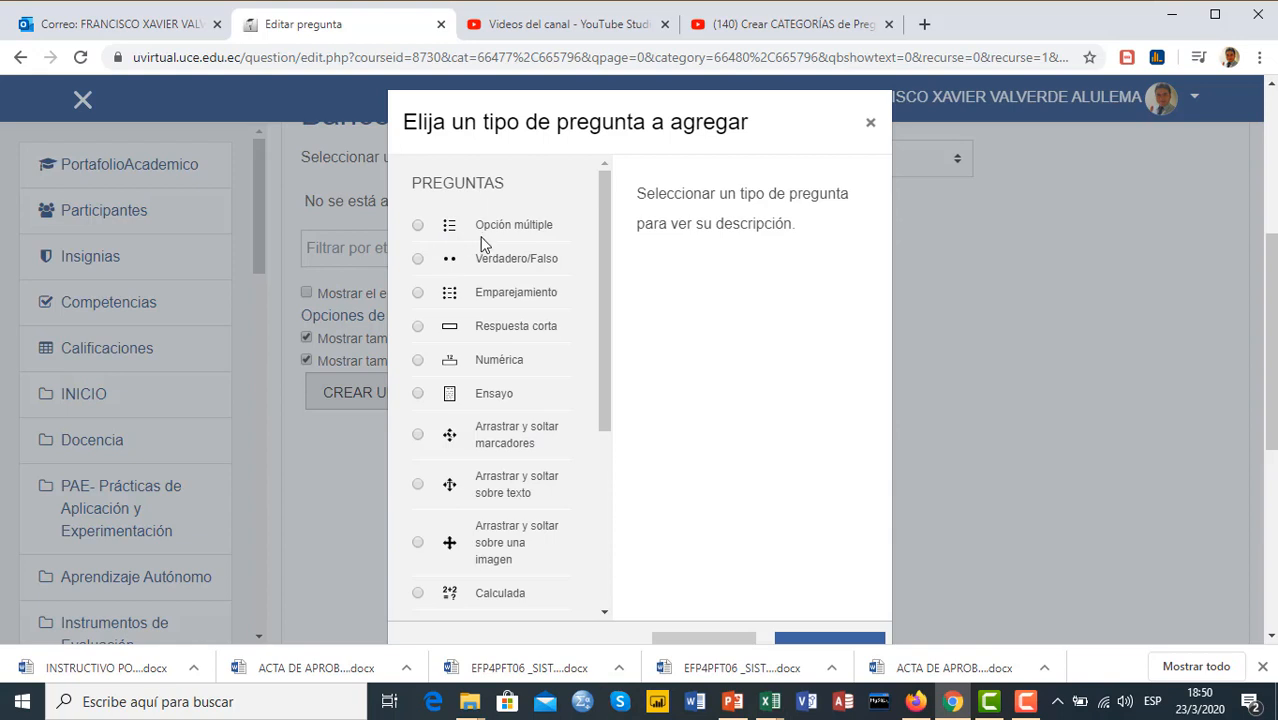
left_click(418, 226)
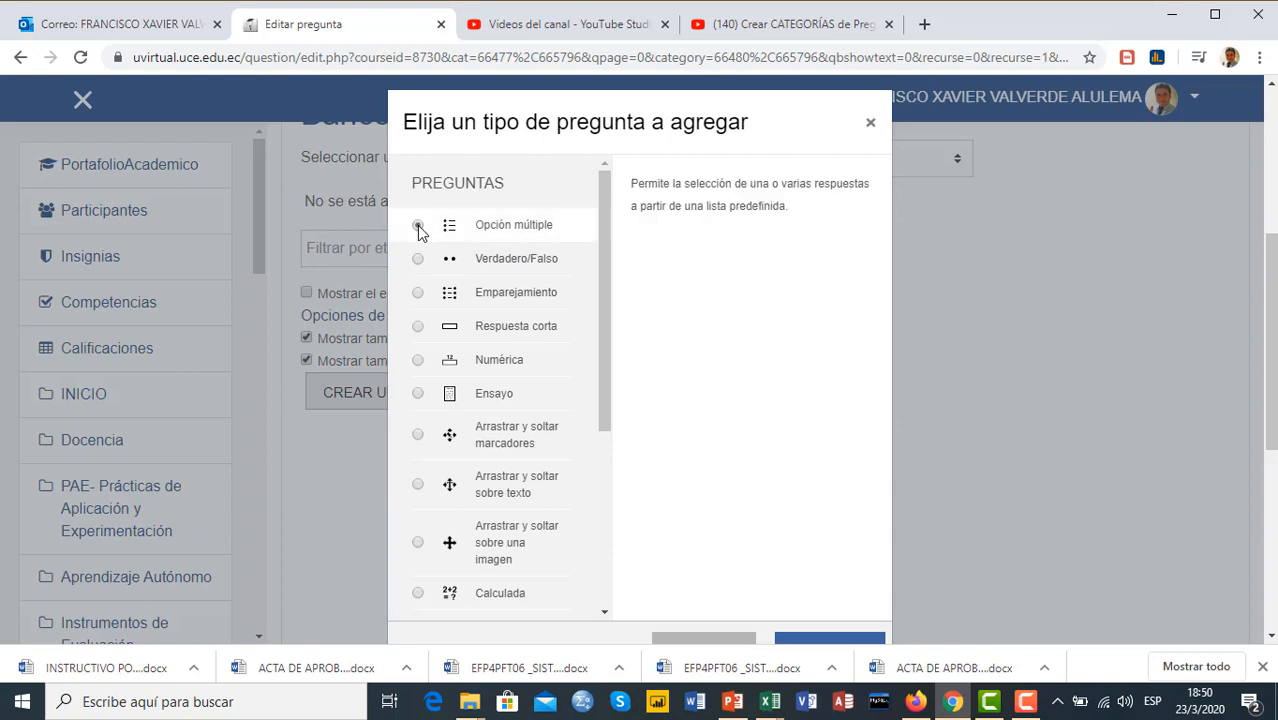
scroll(780, 510, "down", 1)
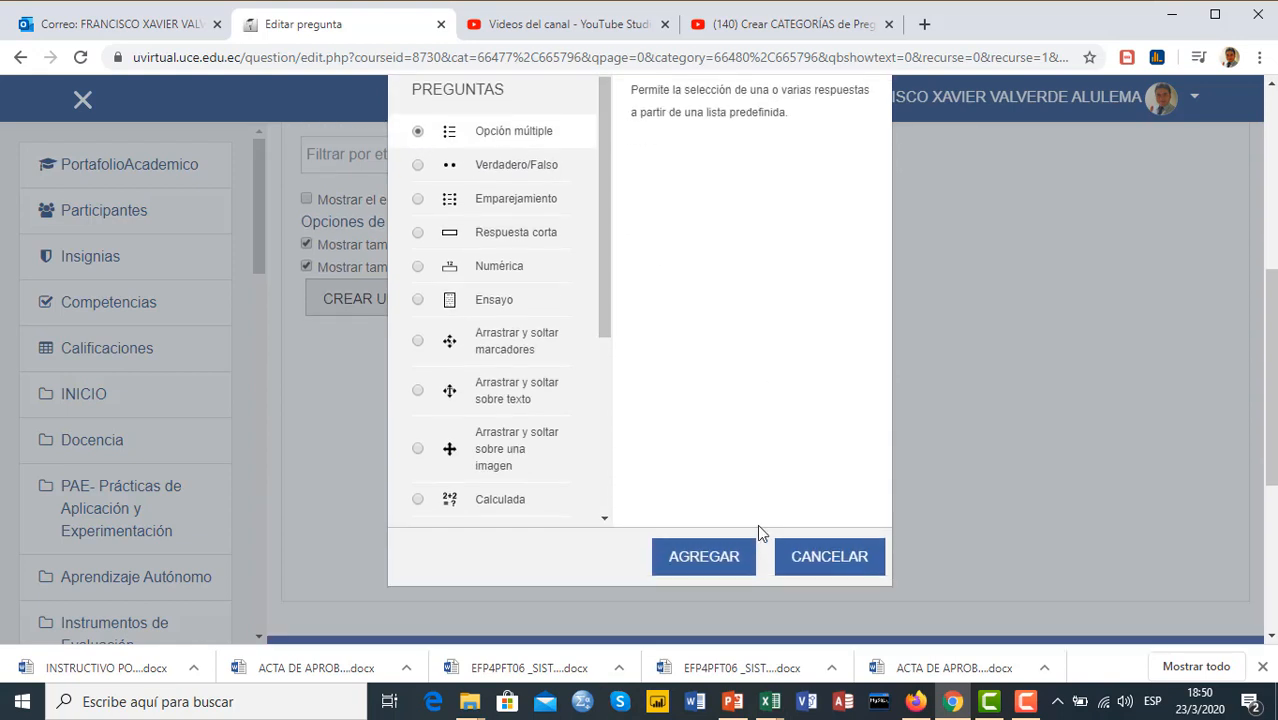
left_click(719, 566)
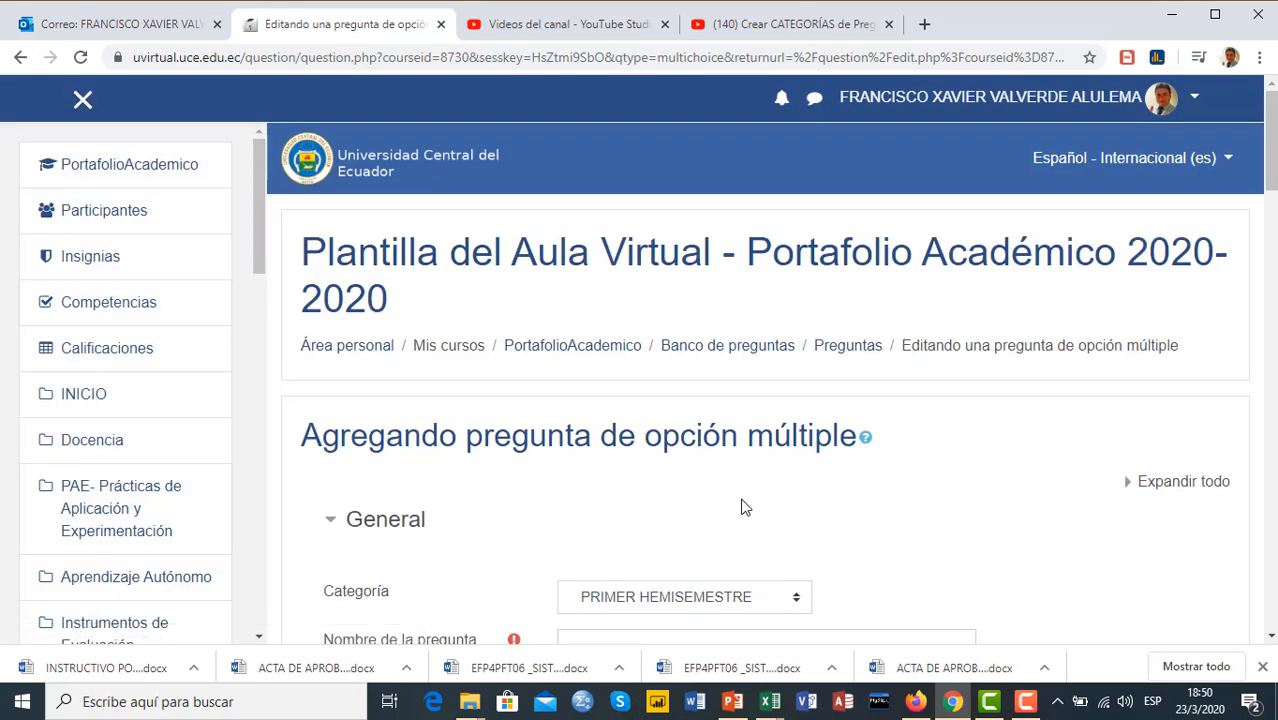
scroll(933, 450, "down", 5)
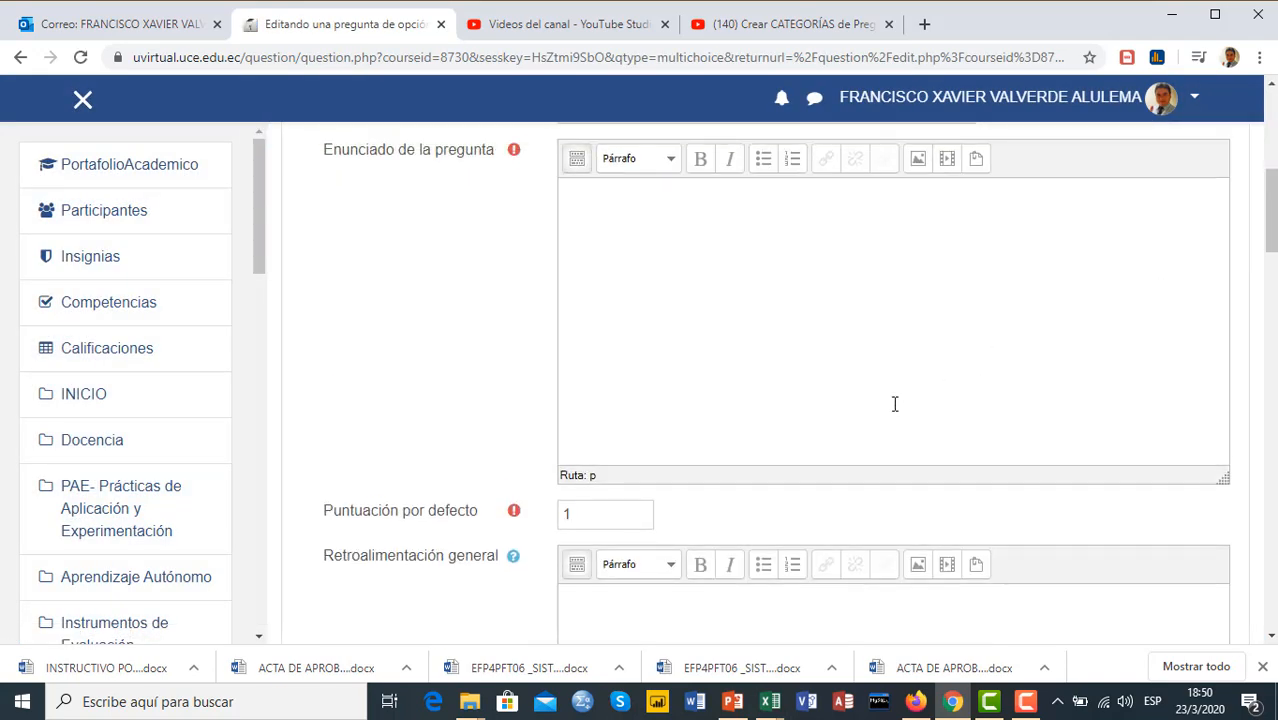
Name the question P1 and enter the question text "¿Cual de las siguientes opciones, no se considera un numero par?"
scroll(895, 404, "up", 3)
scroll(722, 437, "down", 1)
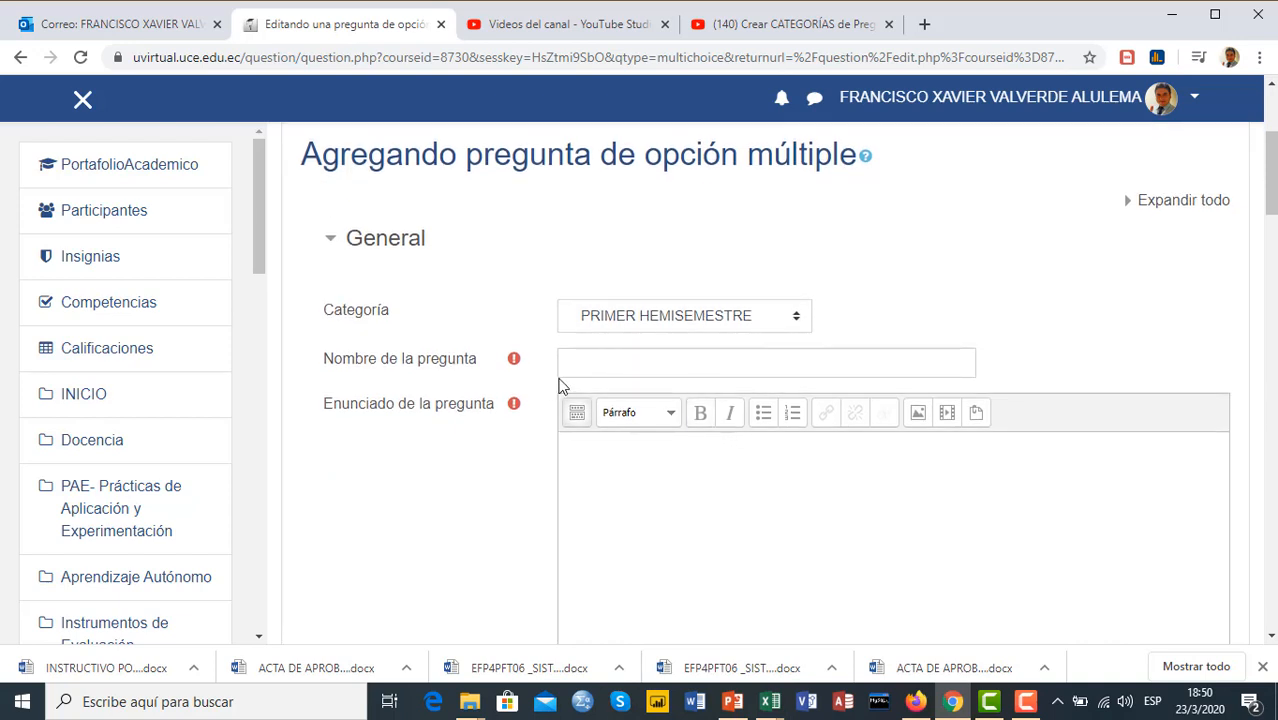
left_click(641, 367)
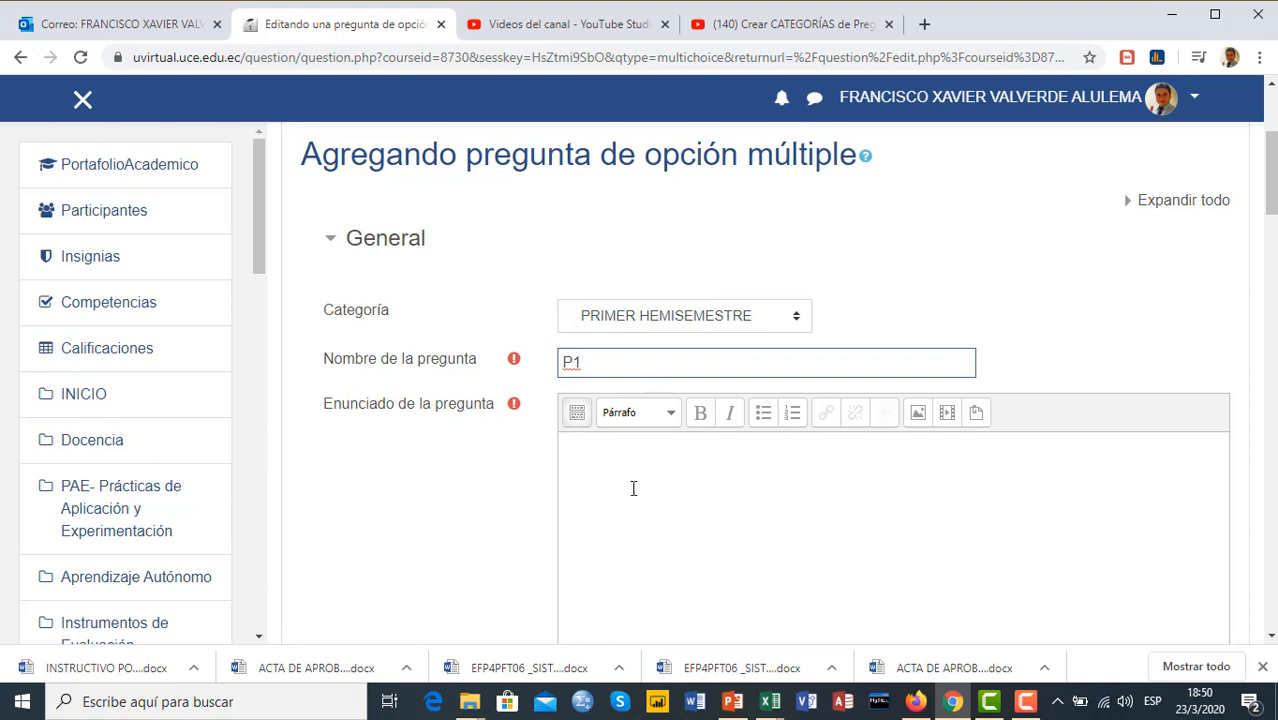
scroll(633, 480, "down", 1)
left_click(613, 391)
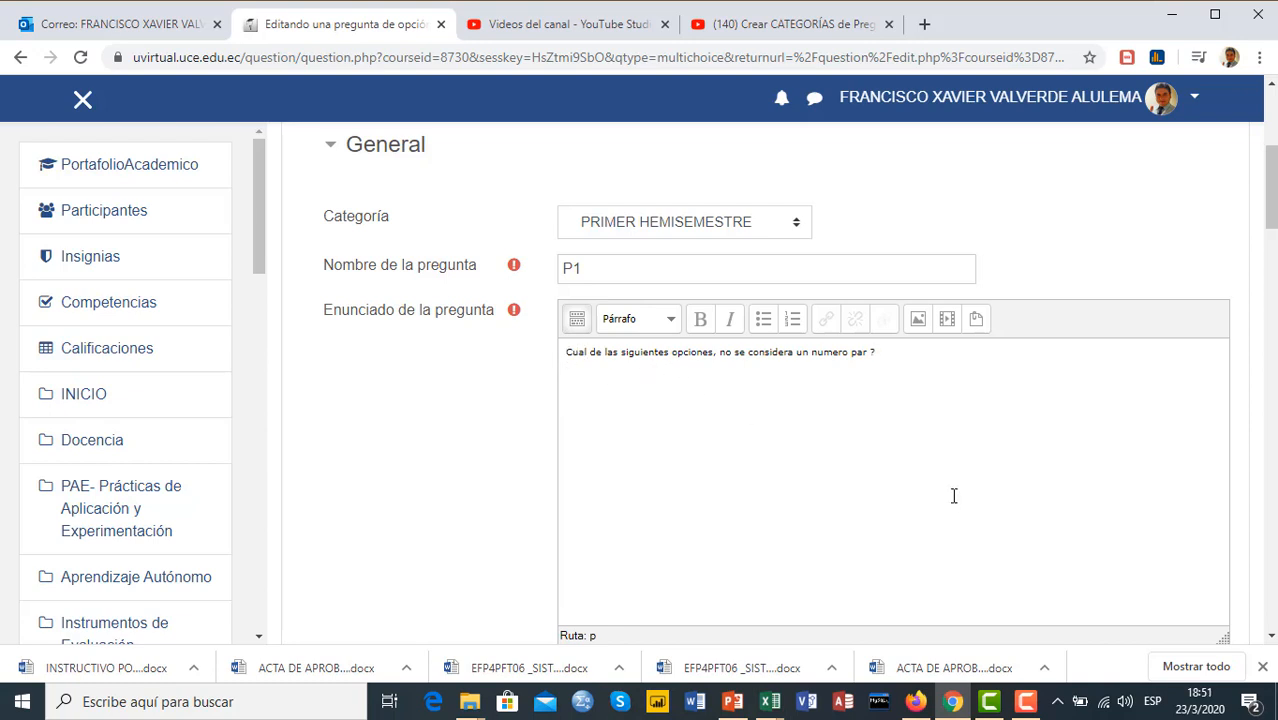
type("¿")
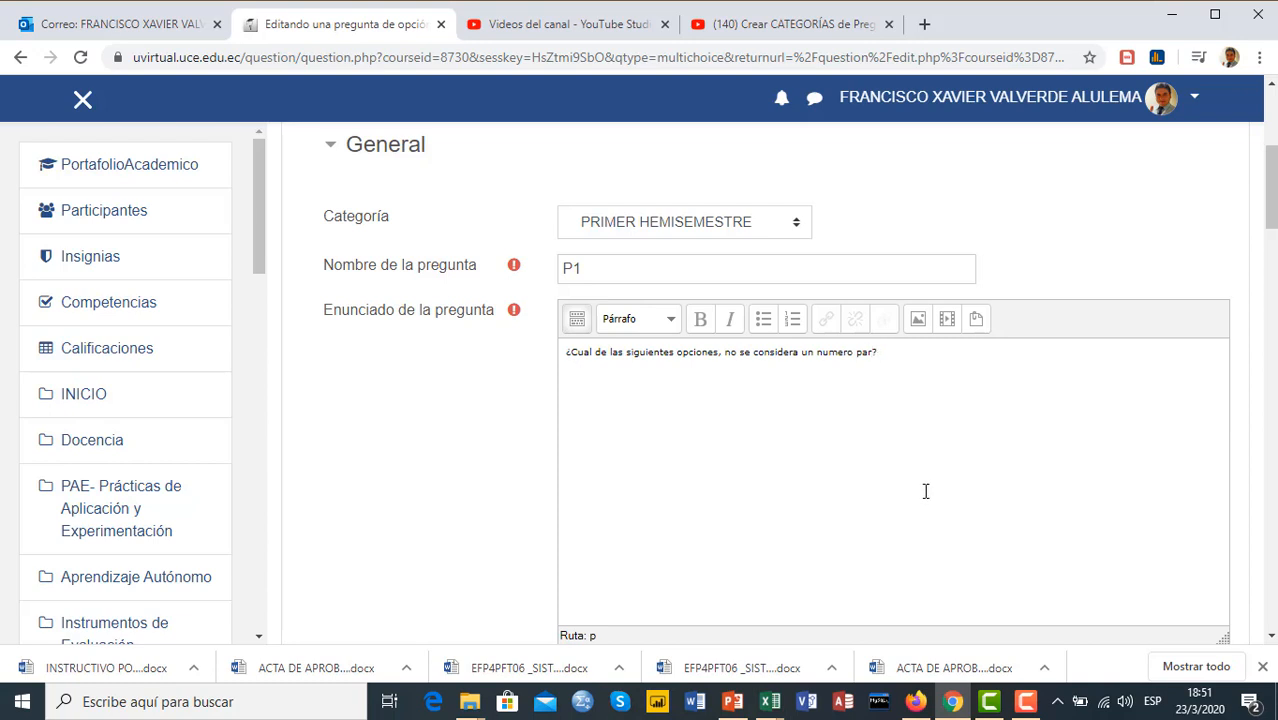
Leave the general feedback empty and choose Sólo una respuesta for whether one or several answers are allowed
scroll(924, 491, "down", 3)
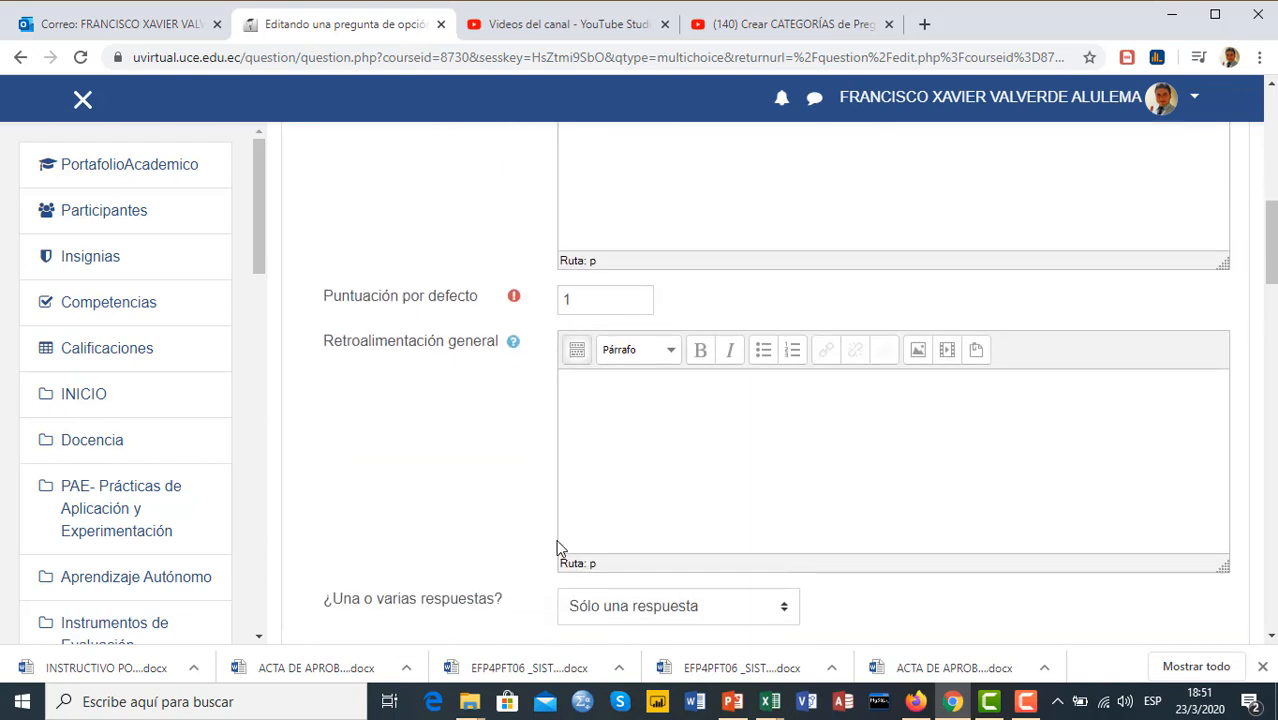
scroll(620, 411, "down", 1)
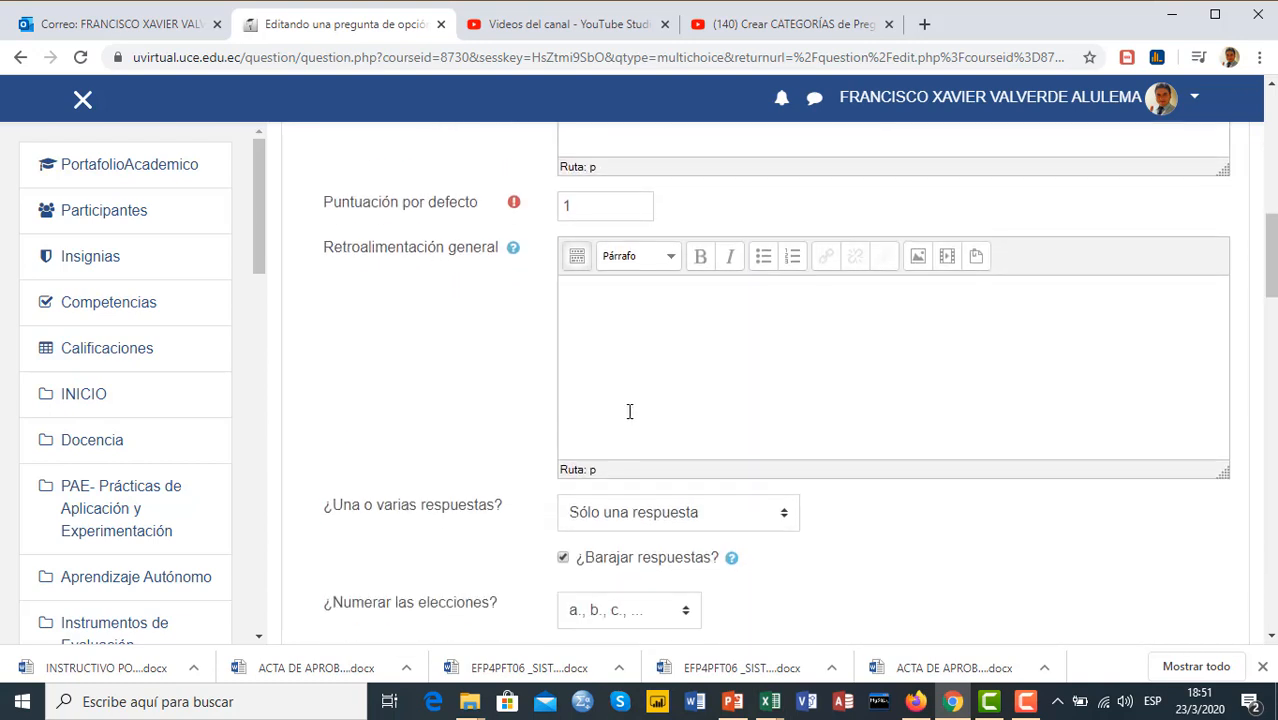
left_click(617, 304)
scroll(814, 418, "down", 2)
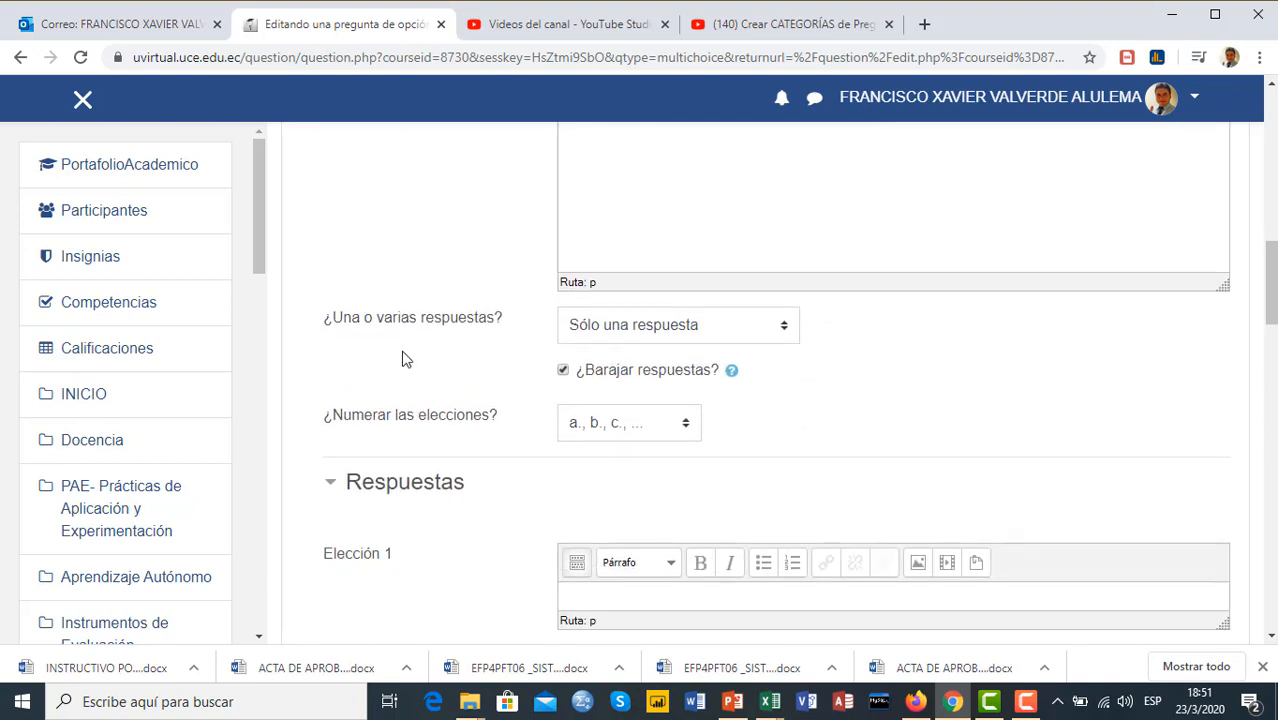
left_click(785, 330)
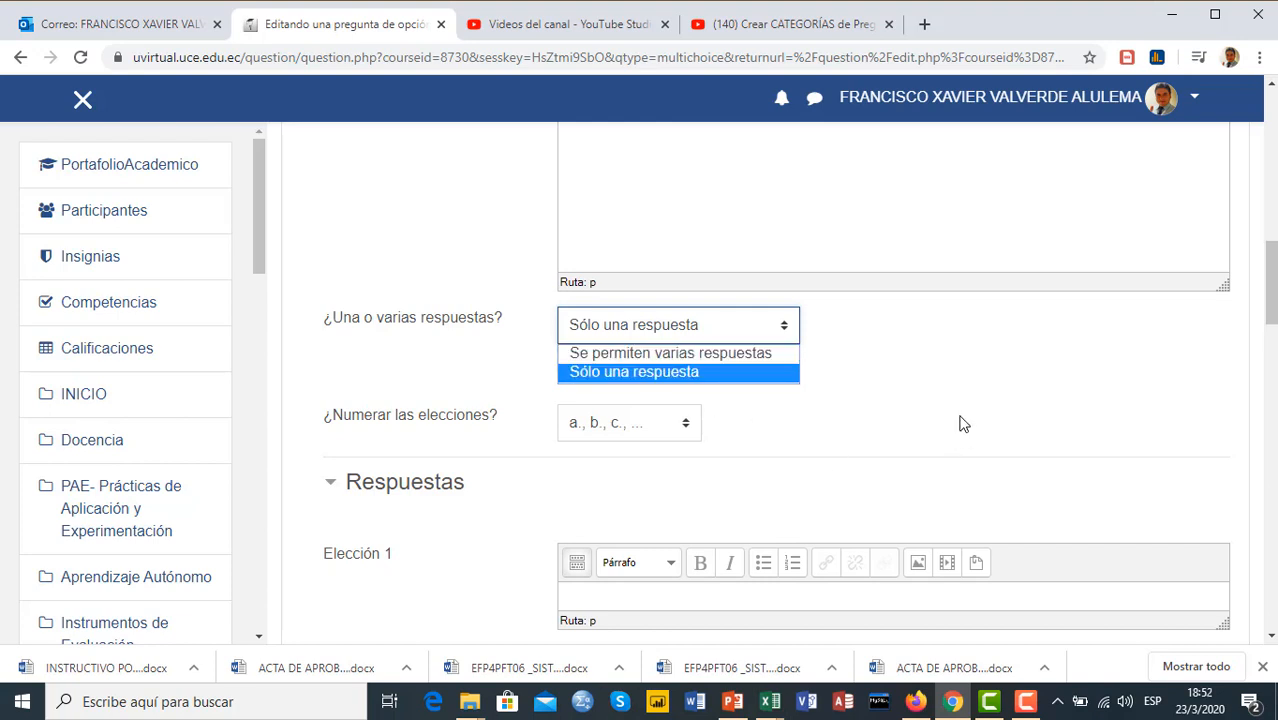
left_click(699, 373)
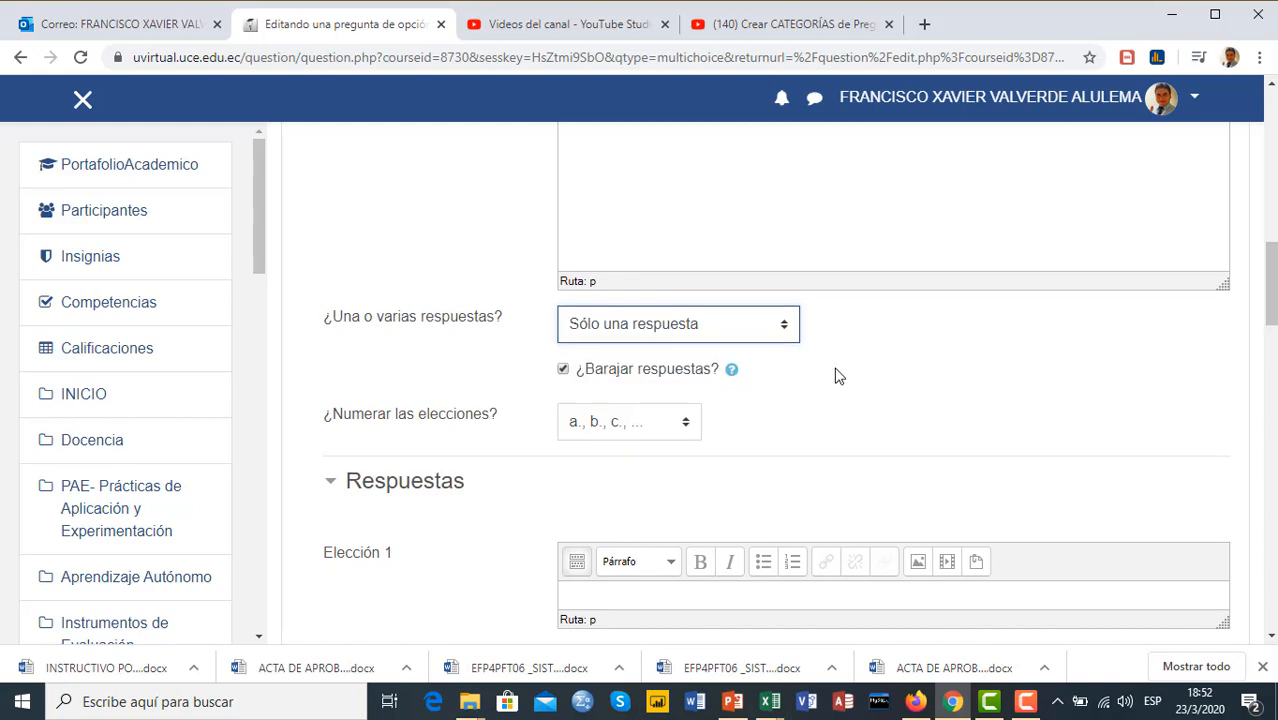
Review the question text and the answer settings, and examine the fields available for each choice under Respuestas
scroll(836, 376, "down", 2)
scroll(820, 388, "down", 1)
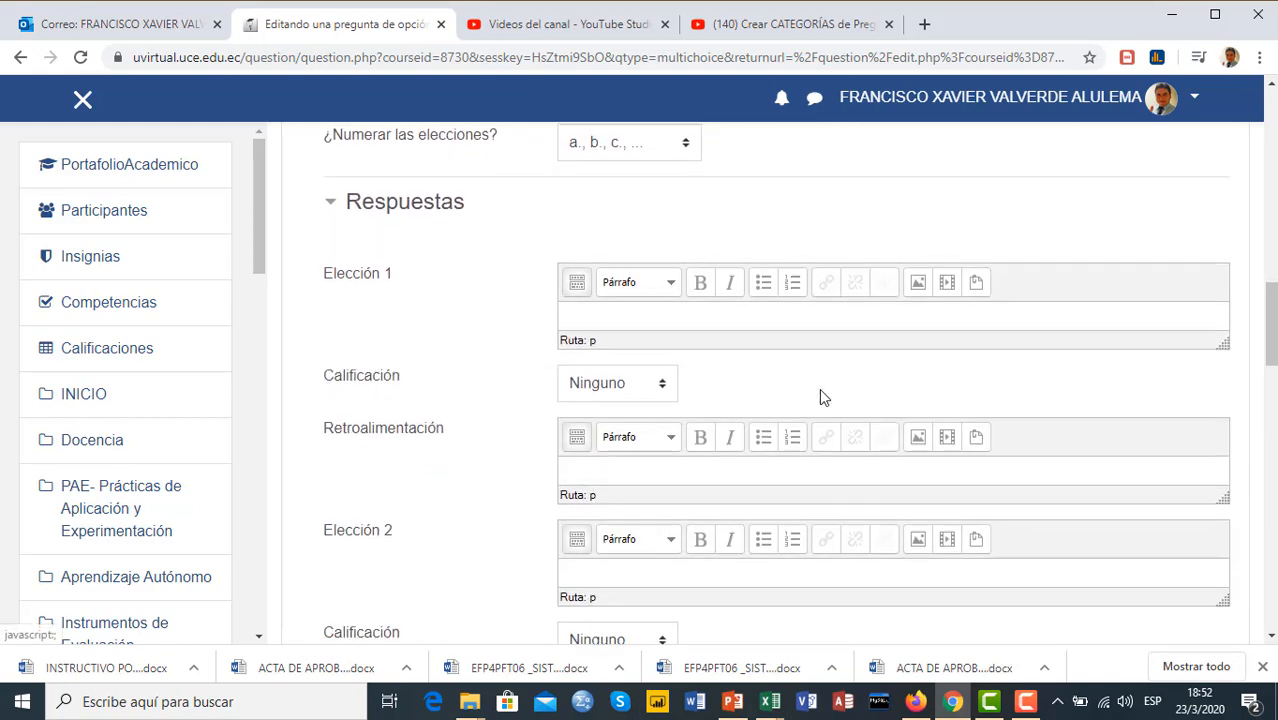
scroll(820, 388, "up", 4)
scroll(820, 390, "up", 5)
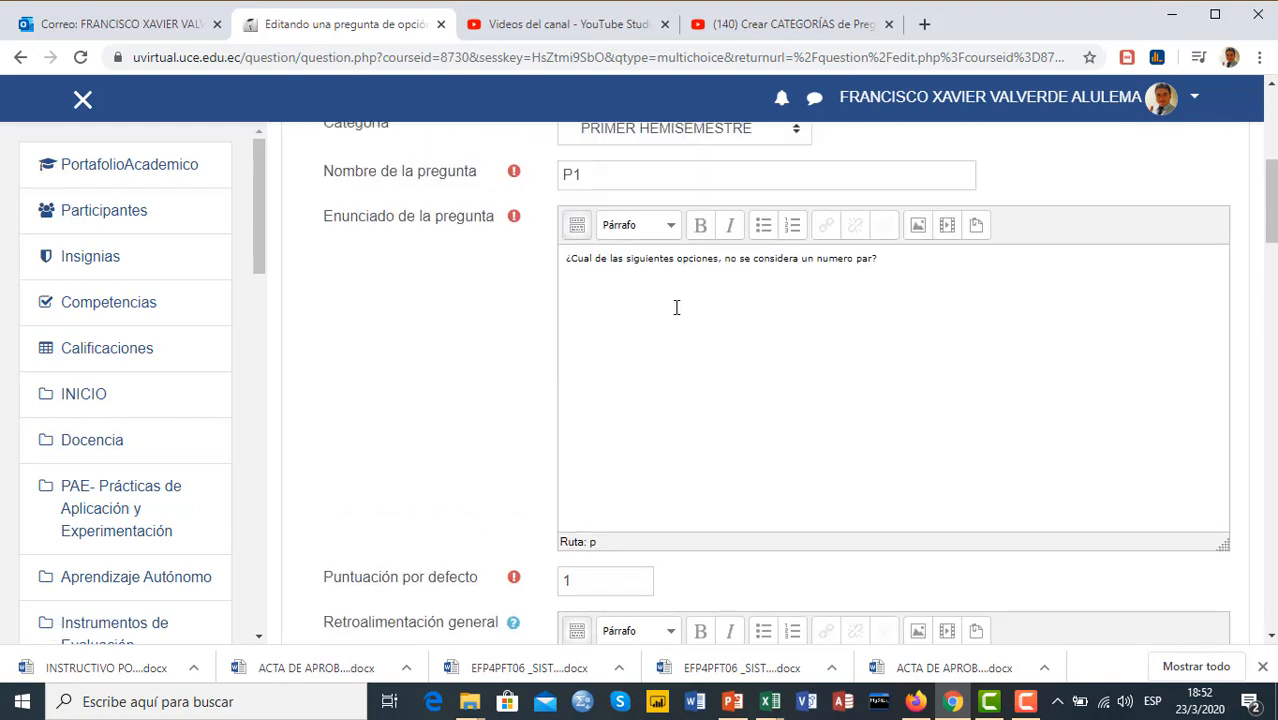
scroll(812, 305, "down", 7)
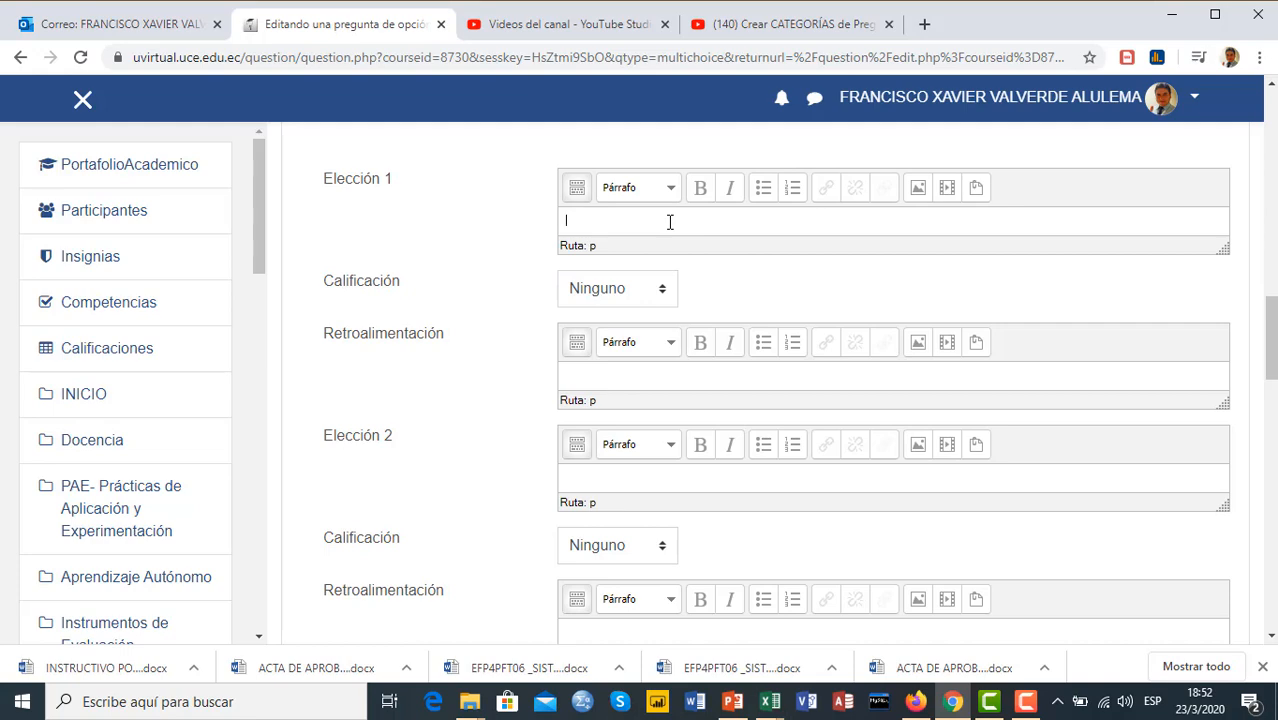
scroll(672, 220, "up", 15)
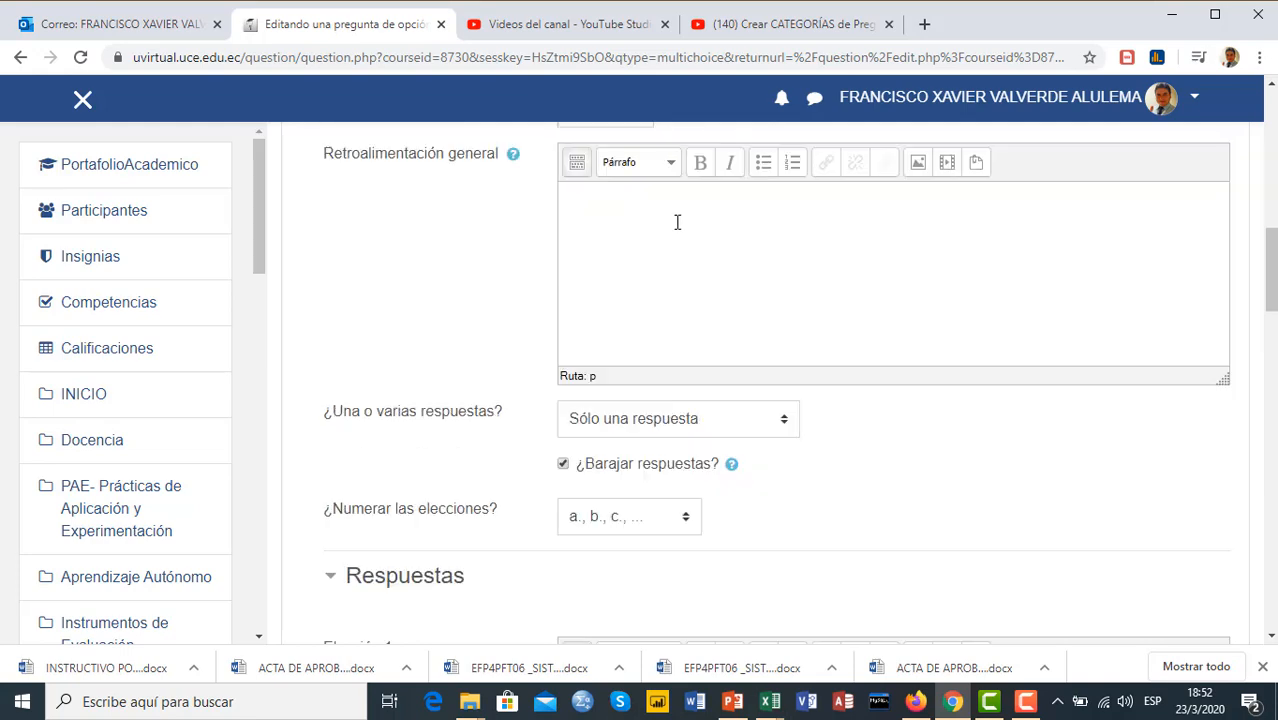
scroll(690, 255, "down", 2)
scroll(697, 266, "down", 15)
scroll(700, 263, "up", 2)
Enter 4 as the text of Elección 1 and 8 as the text of Elección 2
left_click(790, 220)
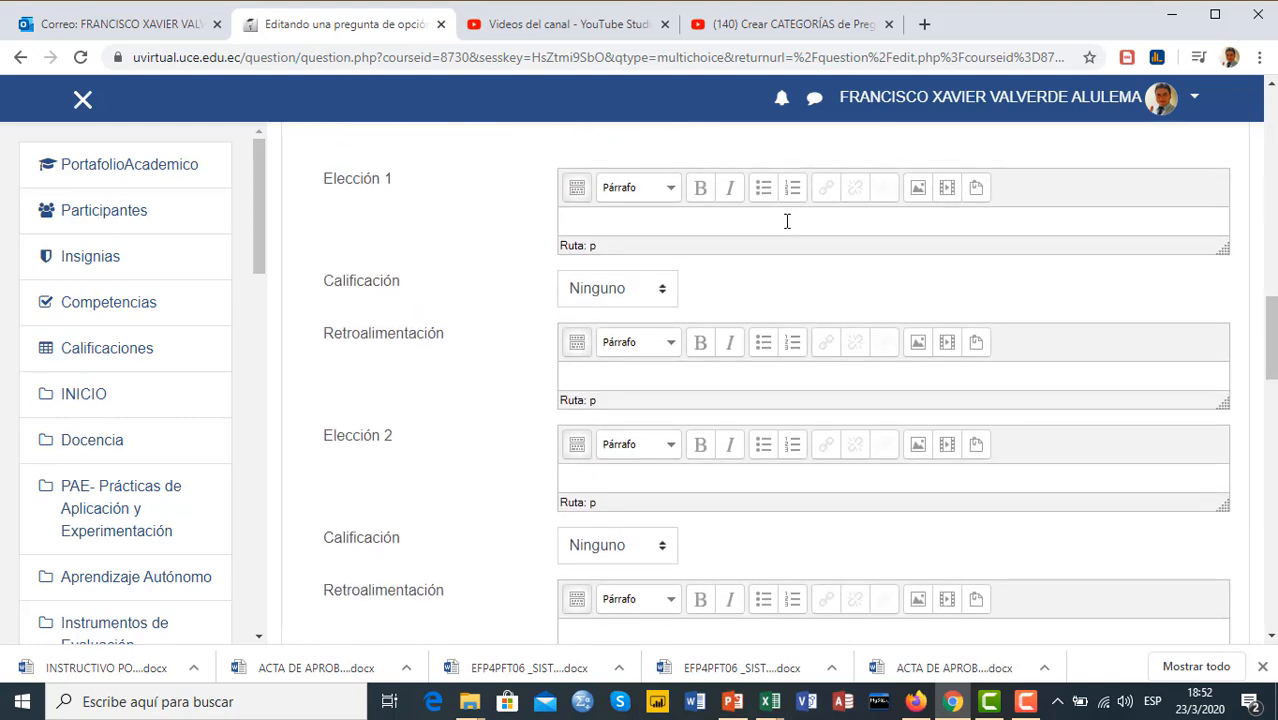
type("4")
scroll(675, 463, "down", 1)
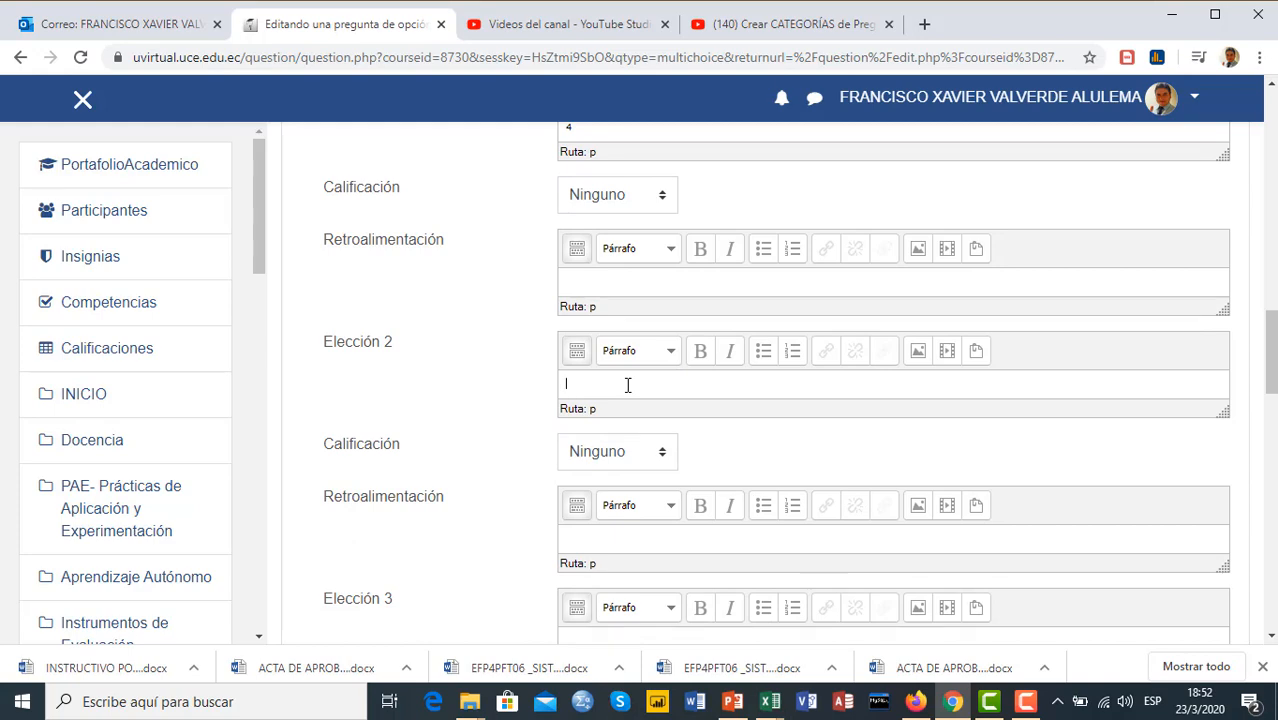
type("8")
Enter 11 as the text of Elección 3 and set its grade to 100%
scroll(630, 385, "down", 1)
scroll(631, 390, "down", 1)
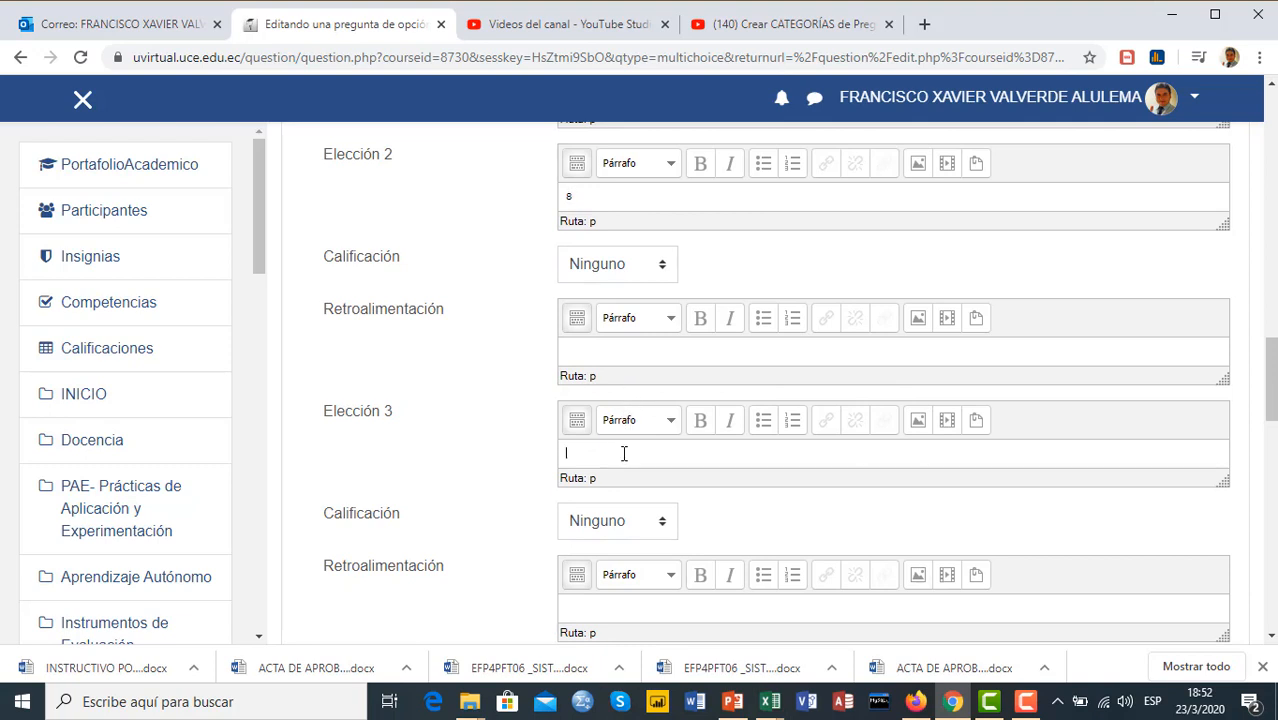
type("11")
scroll(621, 452, "down", 1)
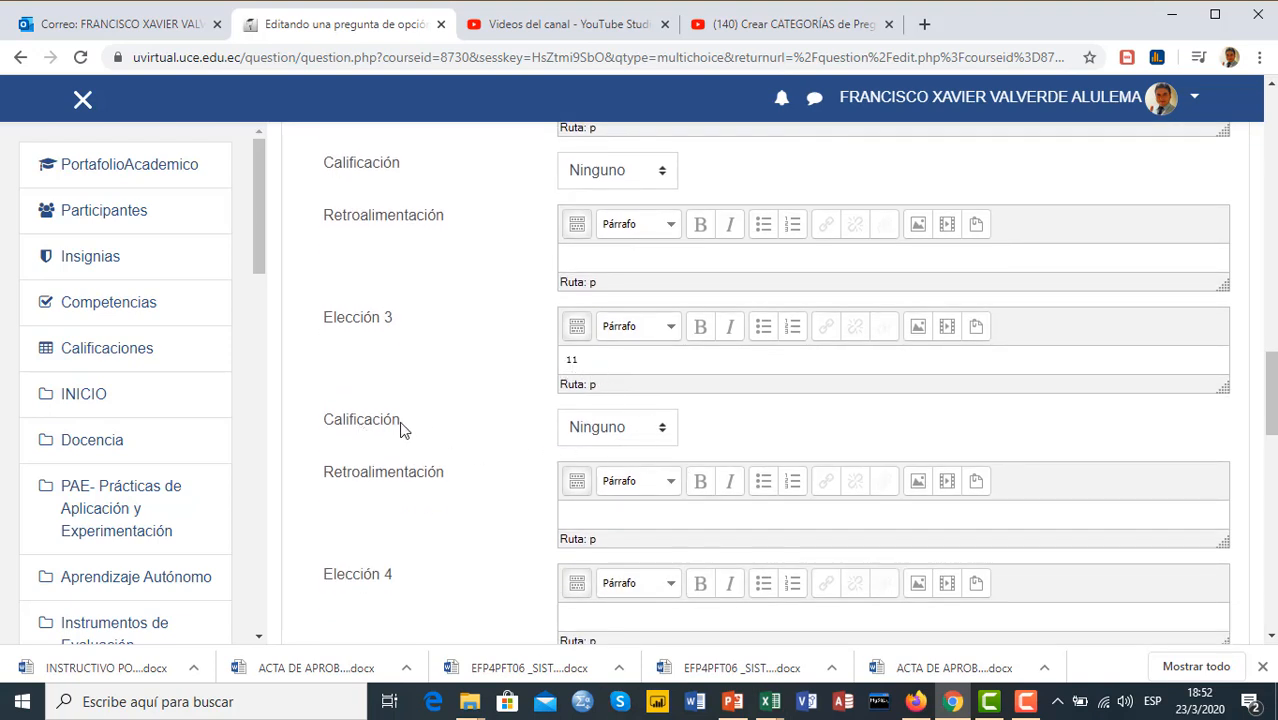
left_click(668, 432)
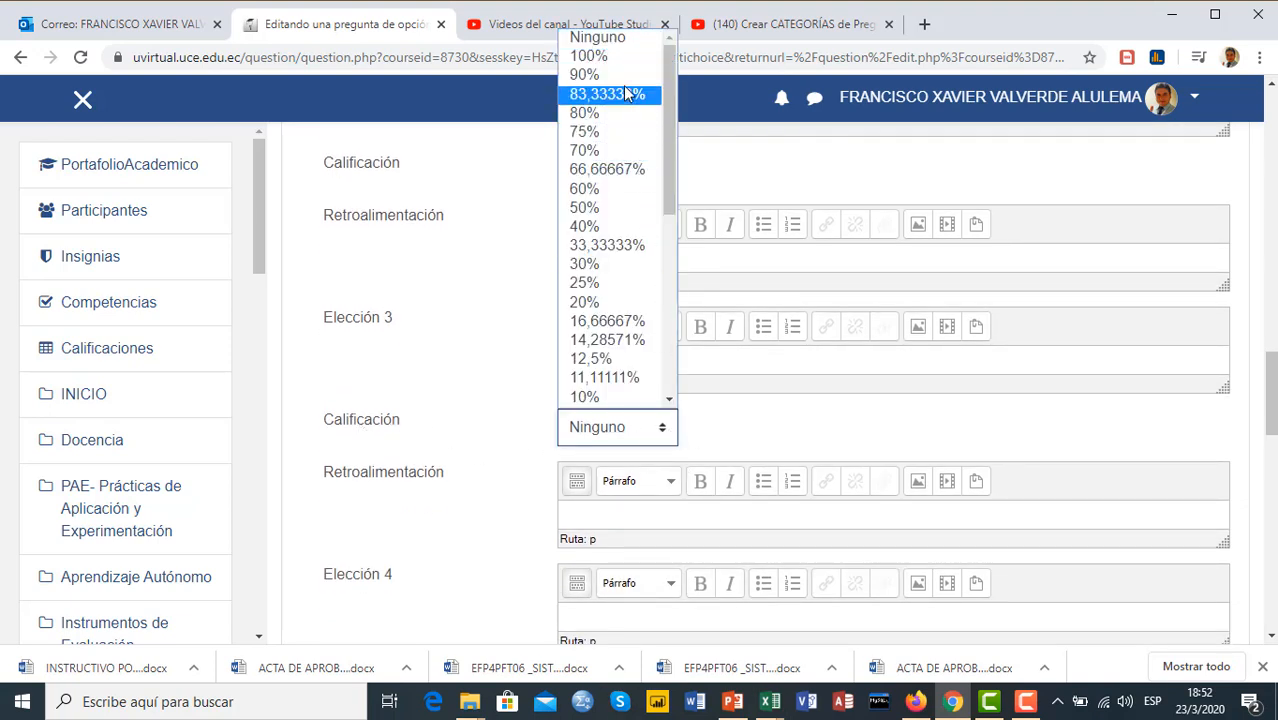
left_click(605, 55)
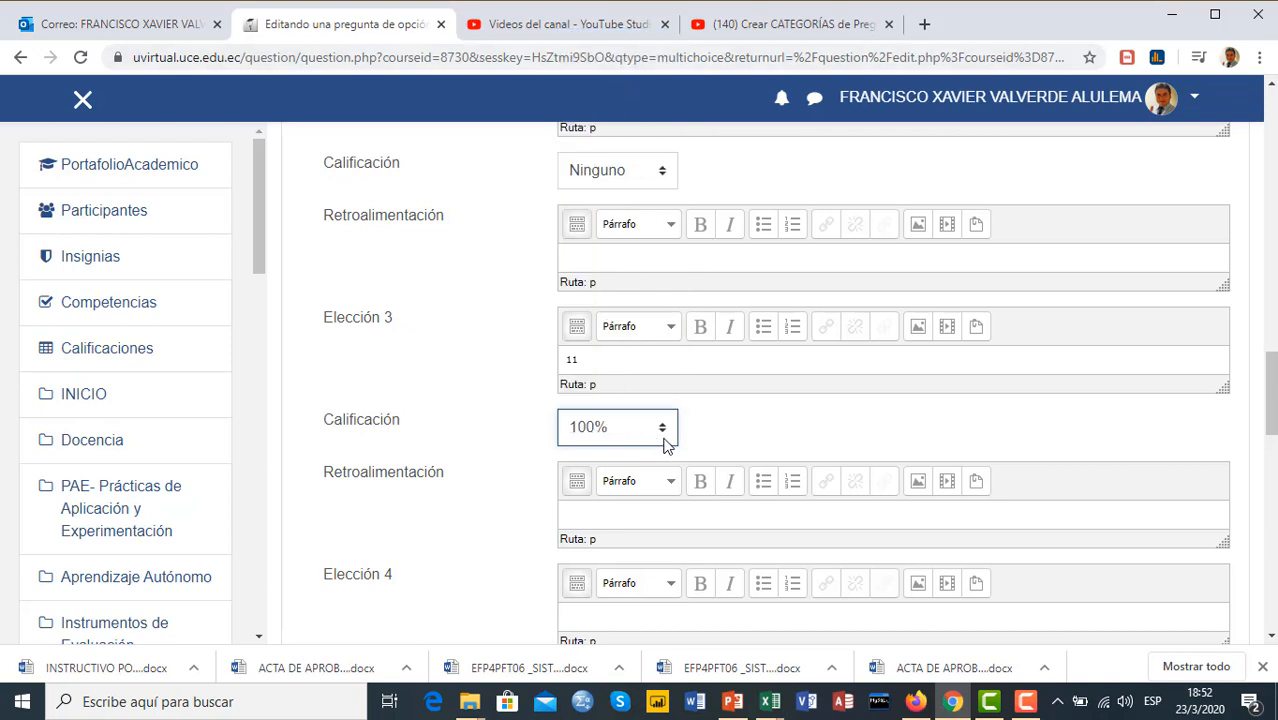
Enter 14 as the text of Elección 4, keeping its grade at Ninguno
scroll(722, 431, "down", 1)
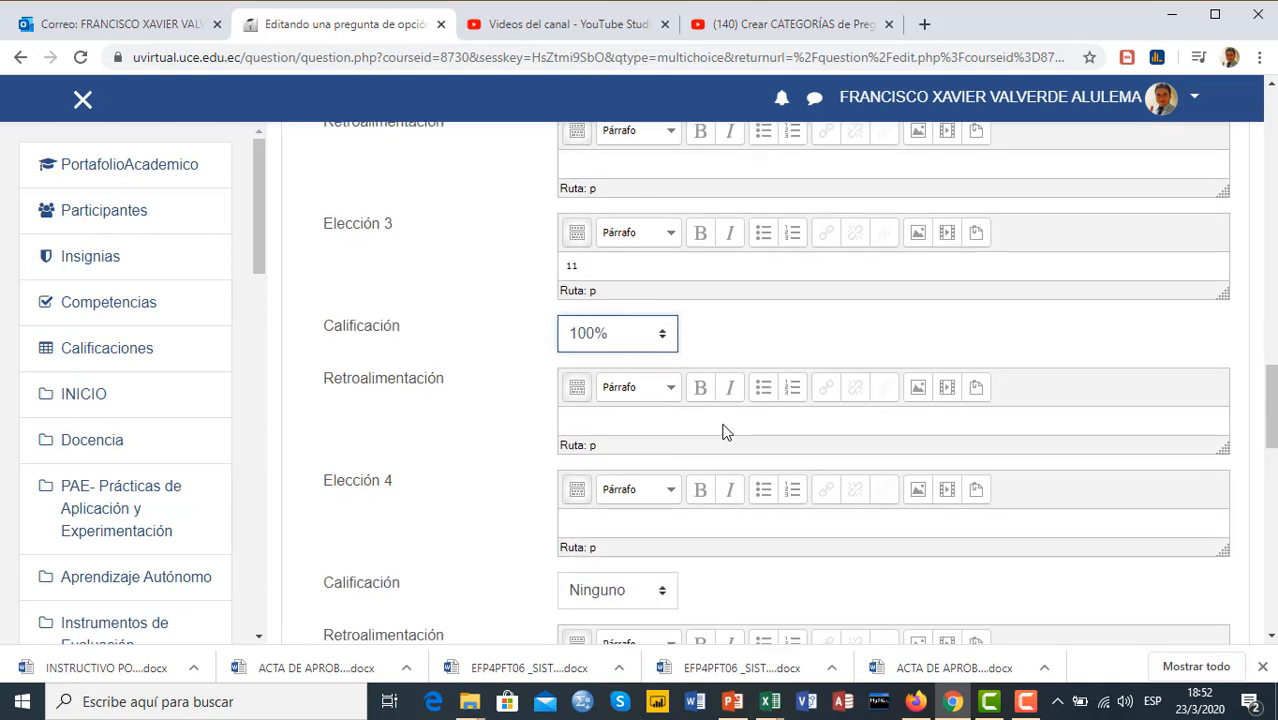
left_click(630, 514)
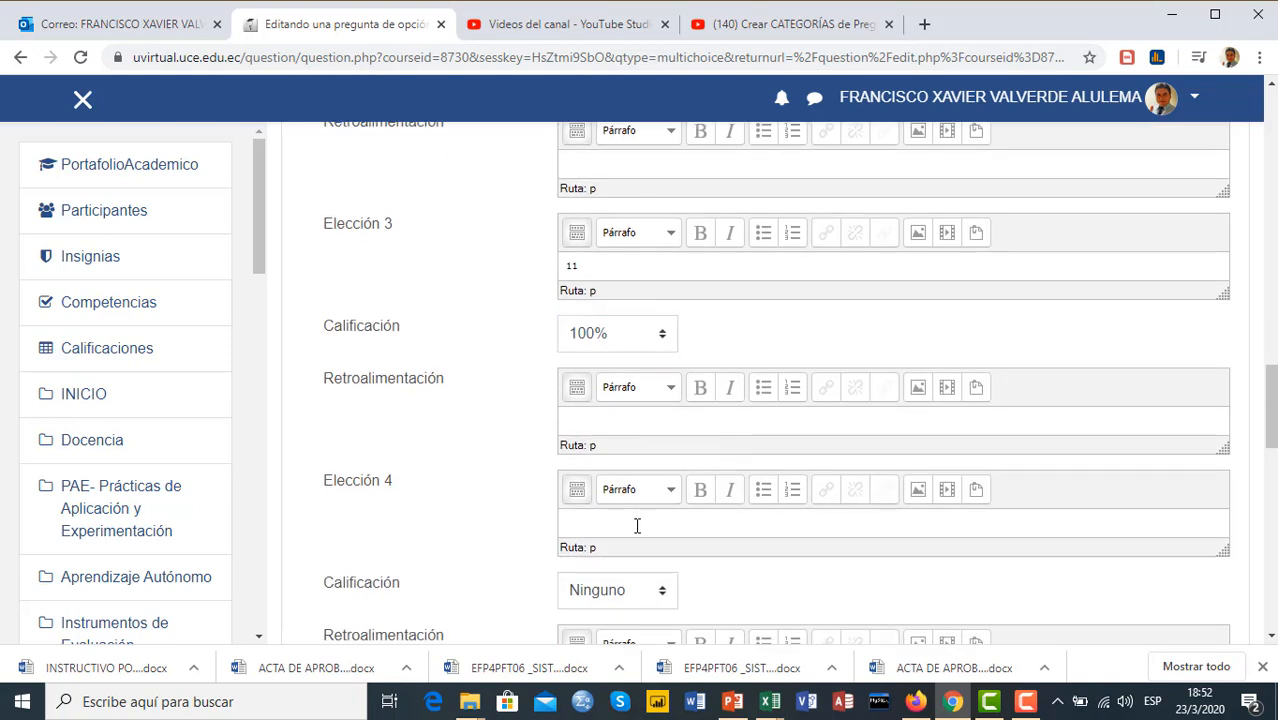
type("14")
scroll(643, 517, "down", 3)
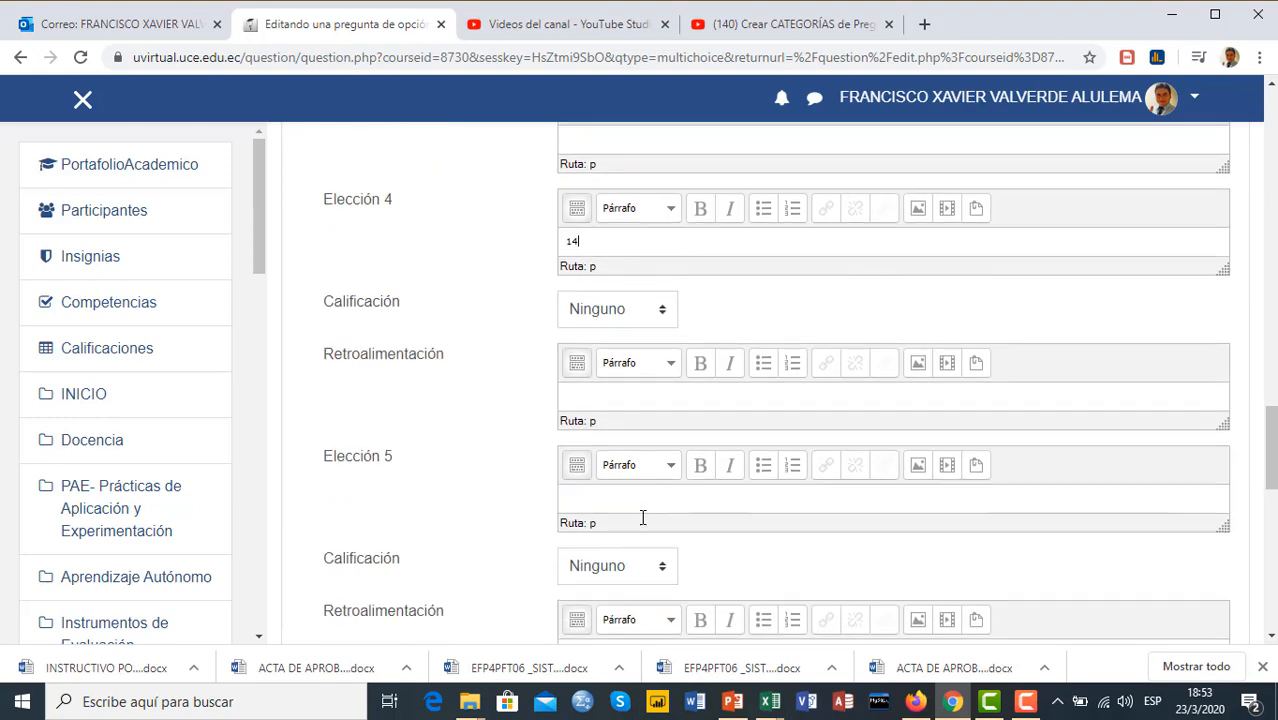
Leave Elección 5 and the remaining sections unfilled and save the question to return to the question bank
scroll(643, 517, "down", 2)
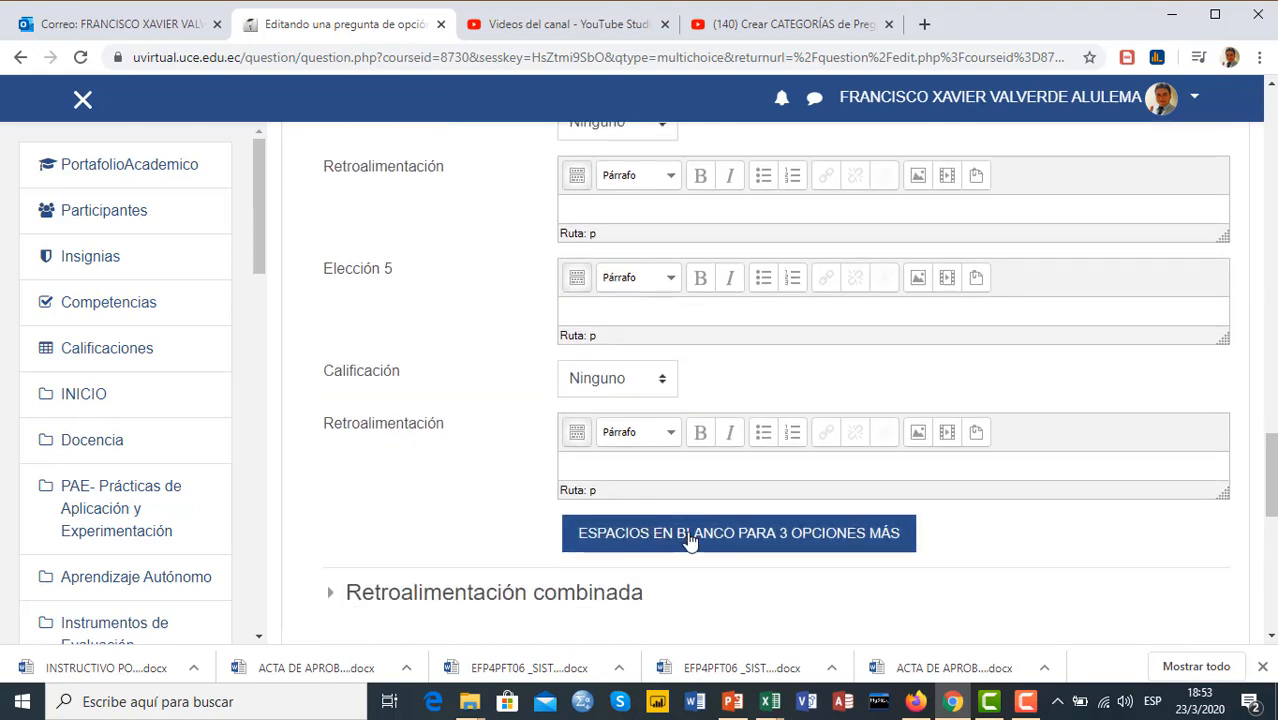
scroll(688, 540, "up", 3)
scroll(433, 428, "down", 1)
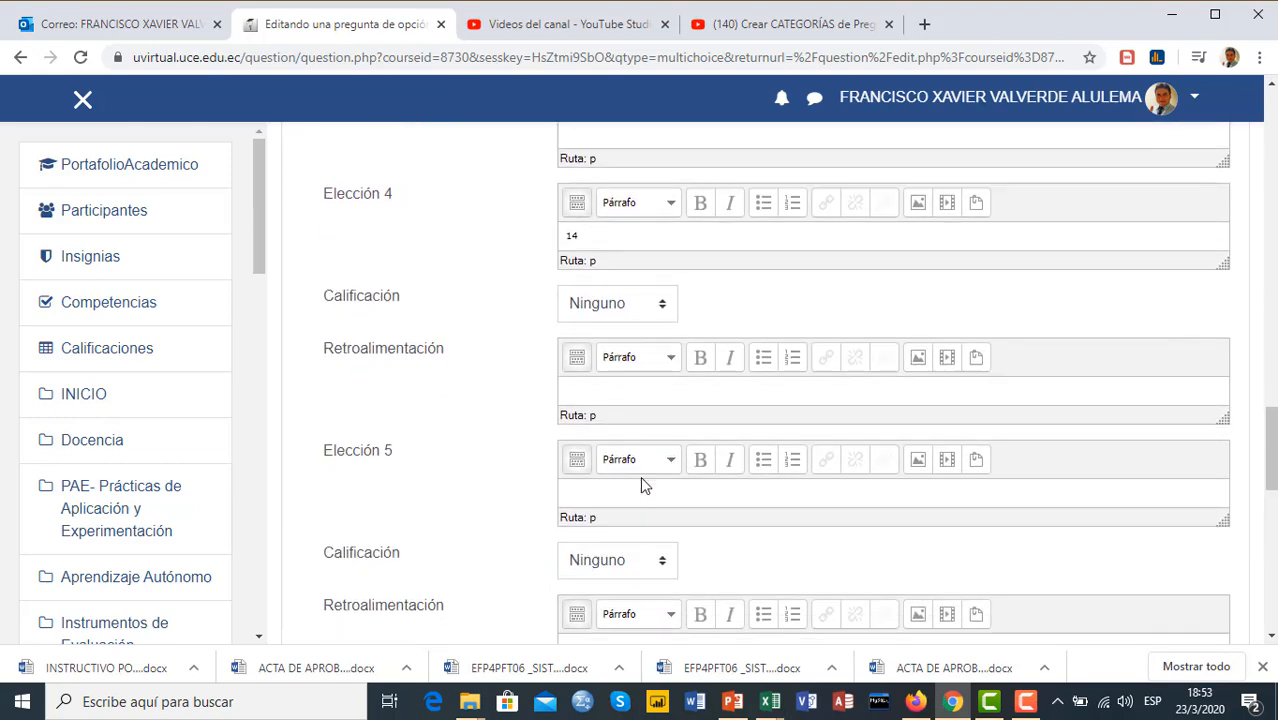
scroll(640, 476, "down", 1)
scroll(505, 292, "down", 2)
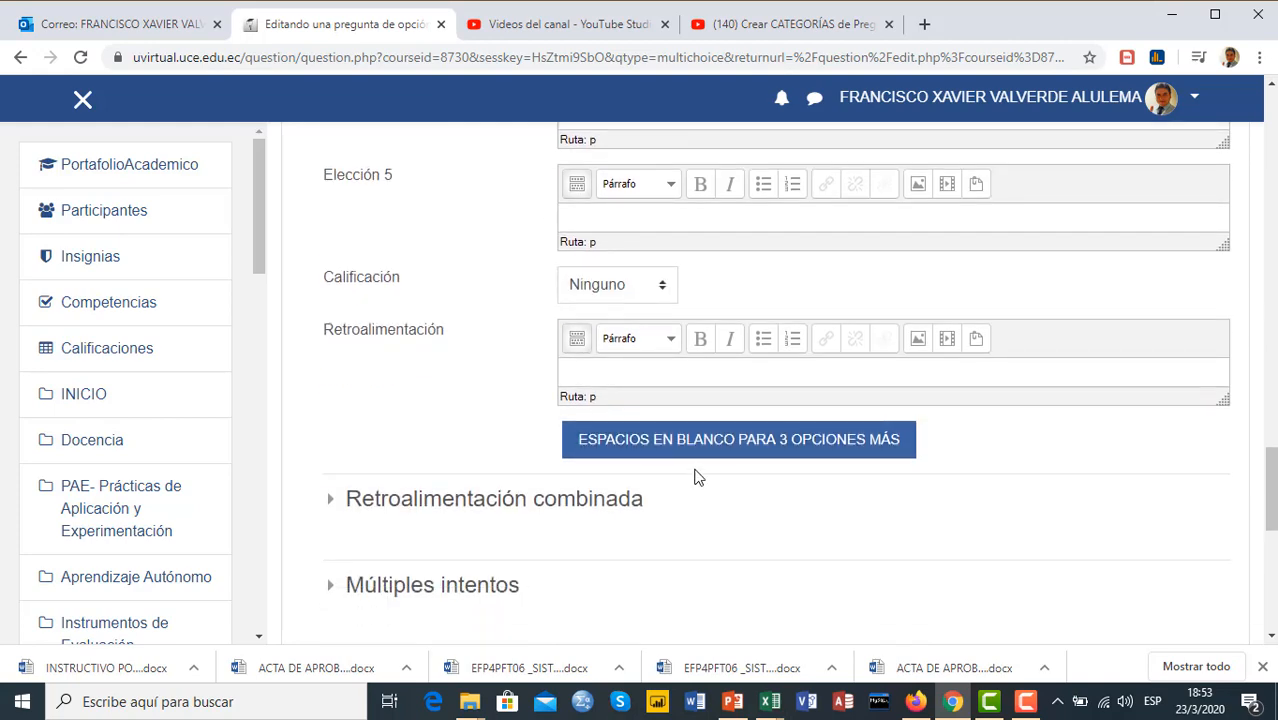
scroll(705, 465, "down", 3)
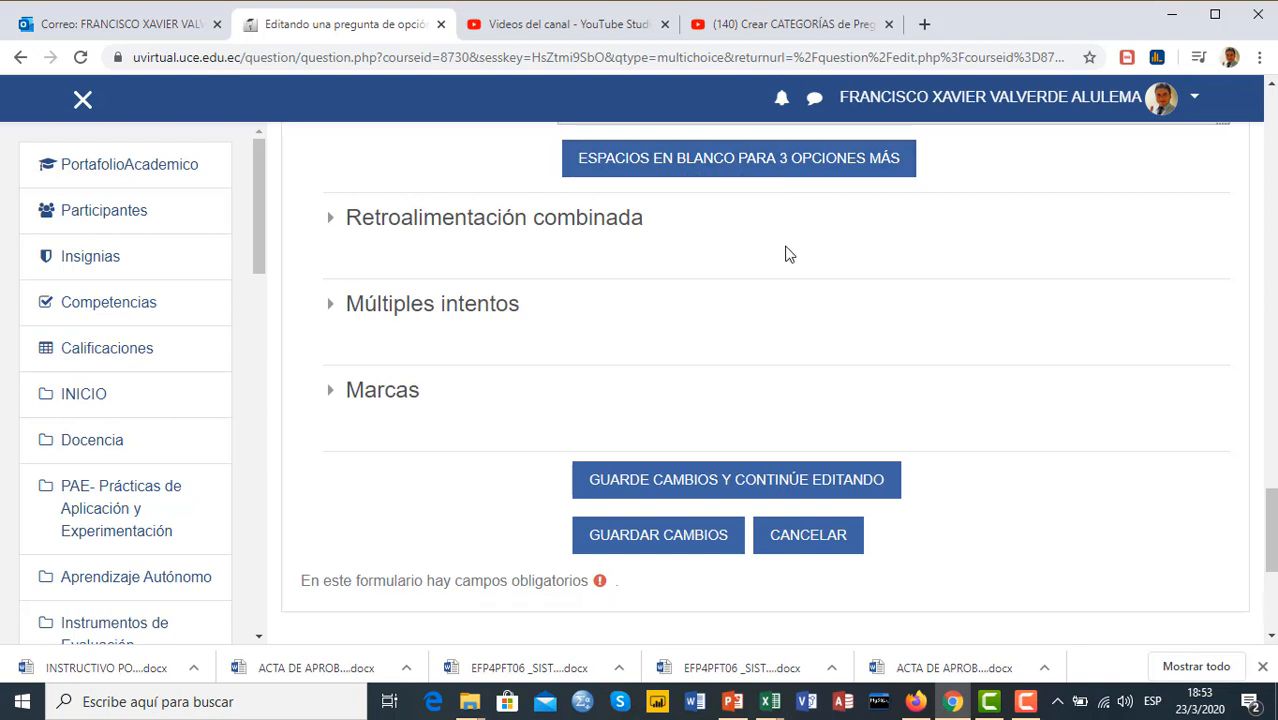
scroll(622, 495, "down", 1)
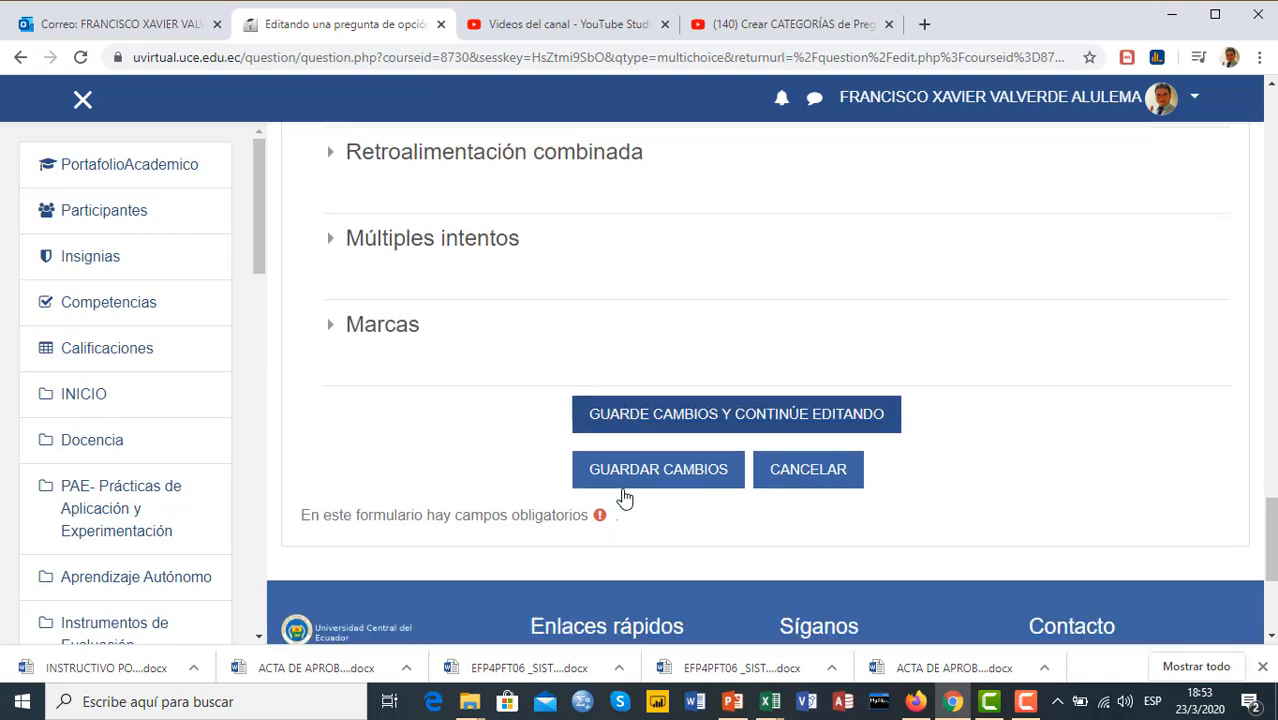
left_click(652, 445)
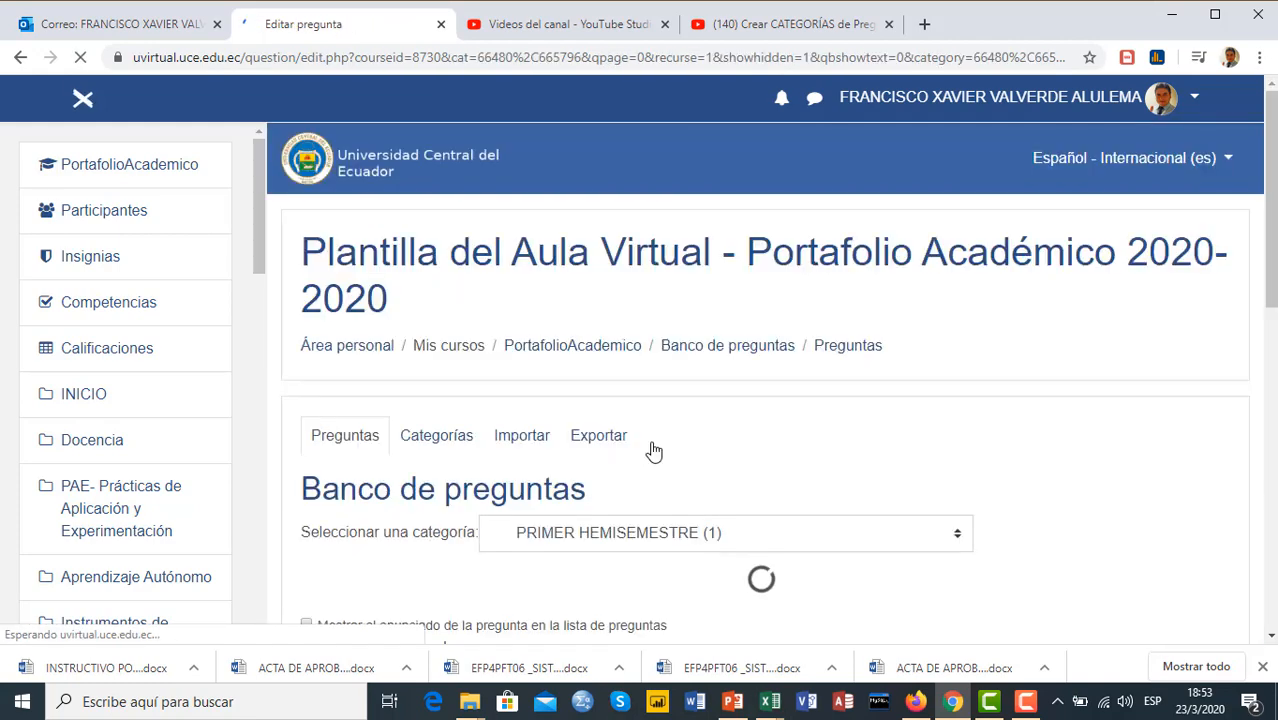
Preview question P1 from the question list, choose 11 as the answer and submit the attempt
scroll(780, 370, "down", 3)
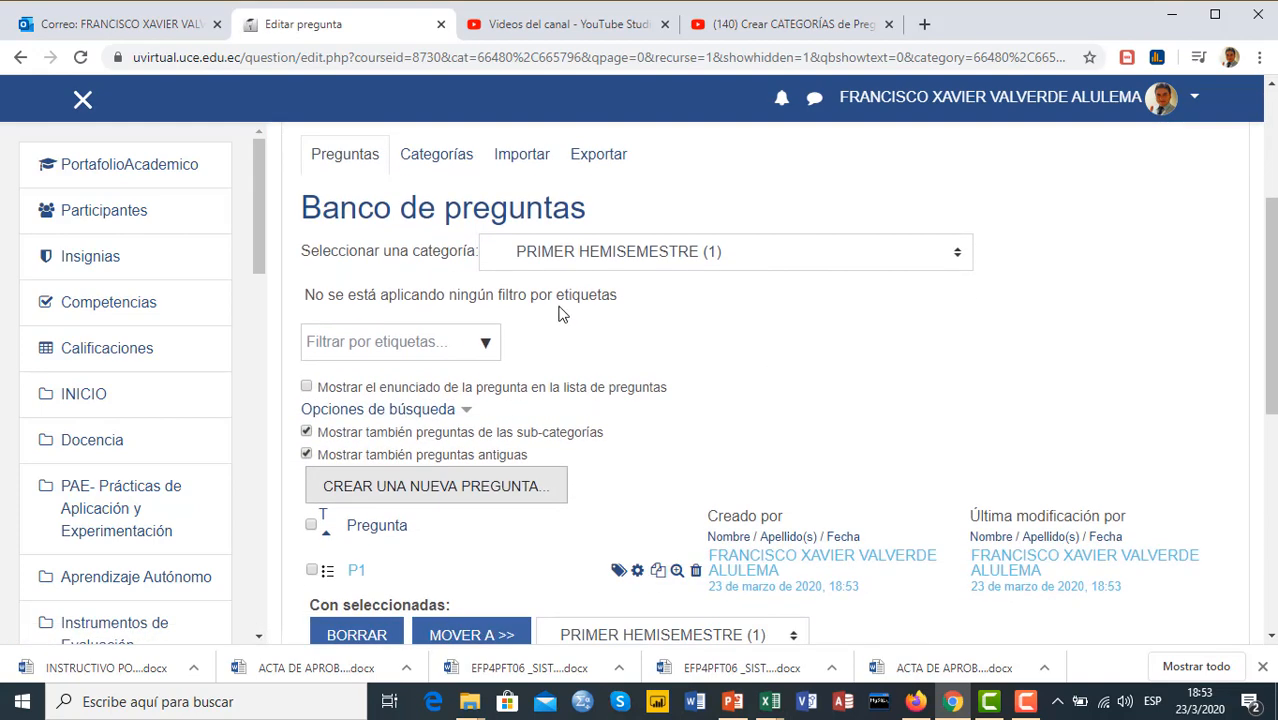
scroll(737, 286, "down", 2)
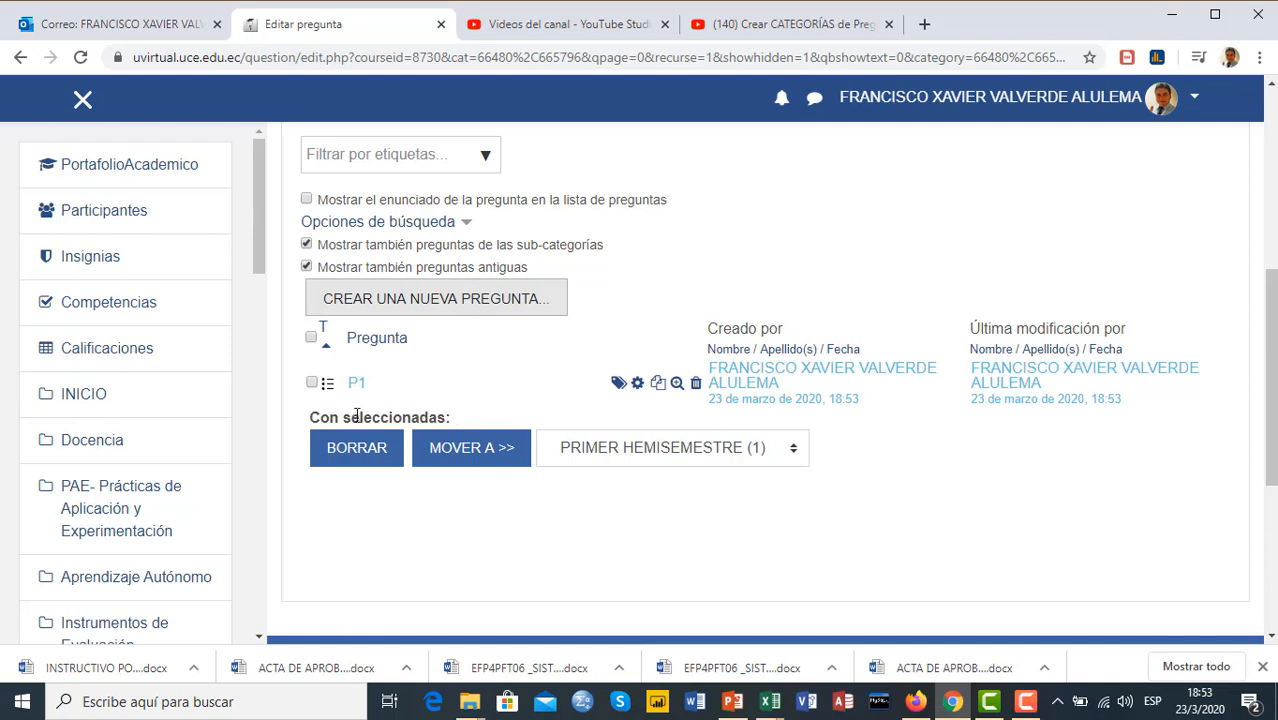
scroll(395, 390, "down", 1)
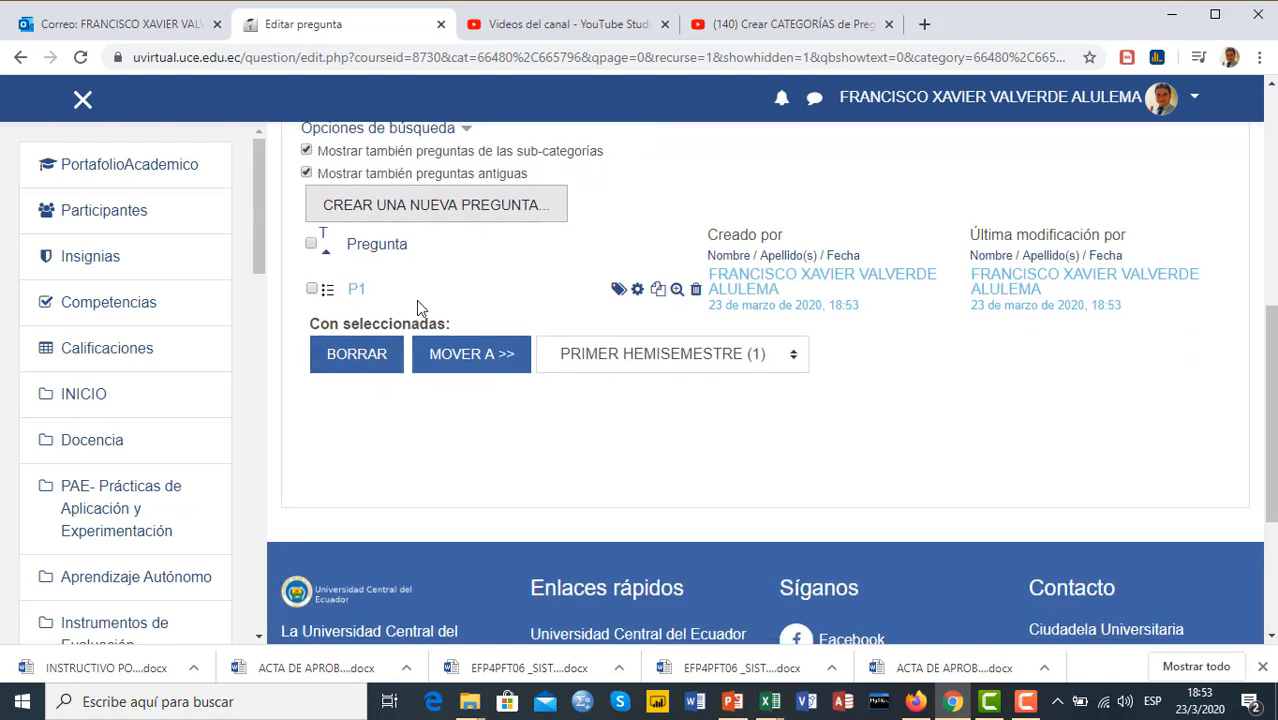
left_click(677, 291)
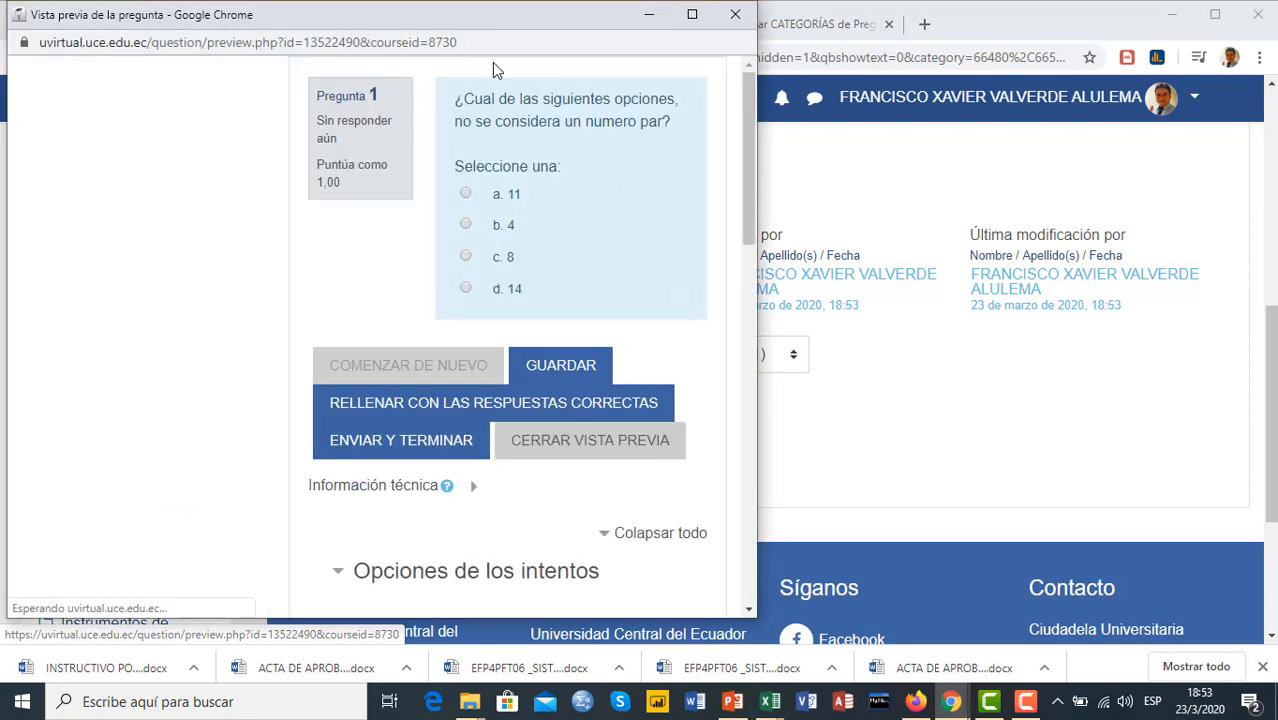
left_click_drag(484, 27, 760, 31)
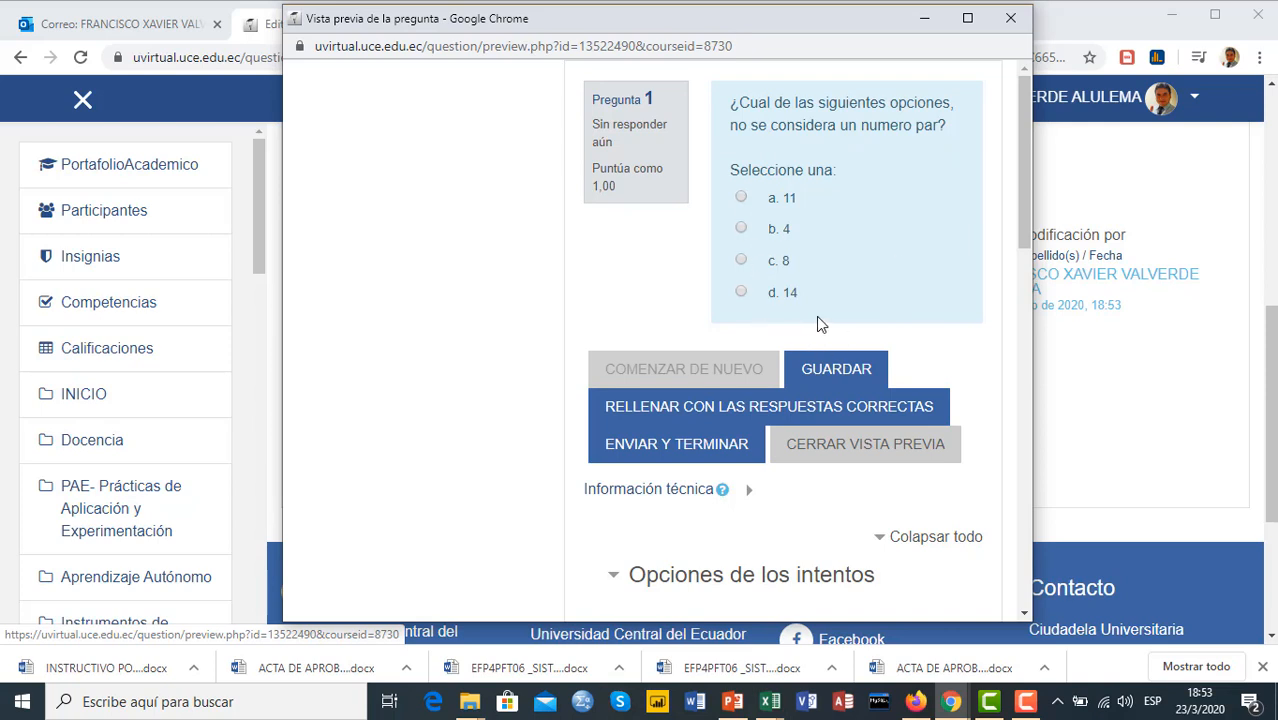
left_click(739, 199)
left_click(674, 448)
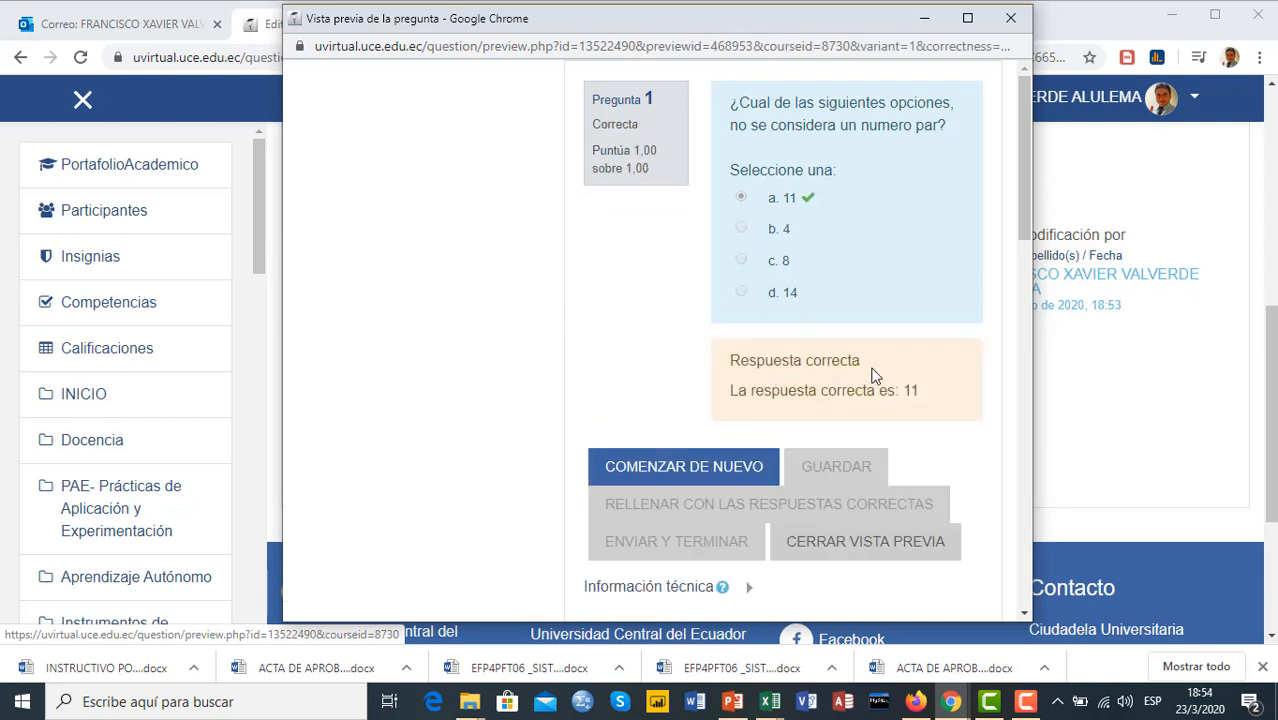
Restart the preview attempt, submit 14 as the answer and close the preview window
left_click(679, 467)
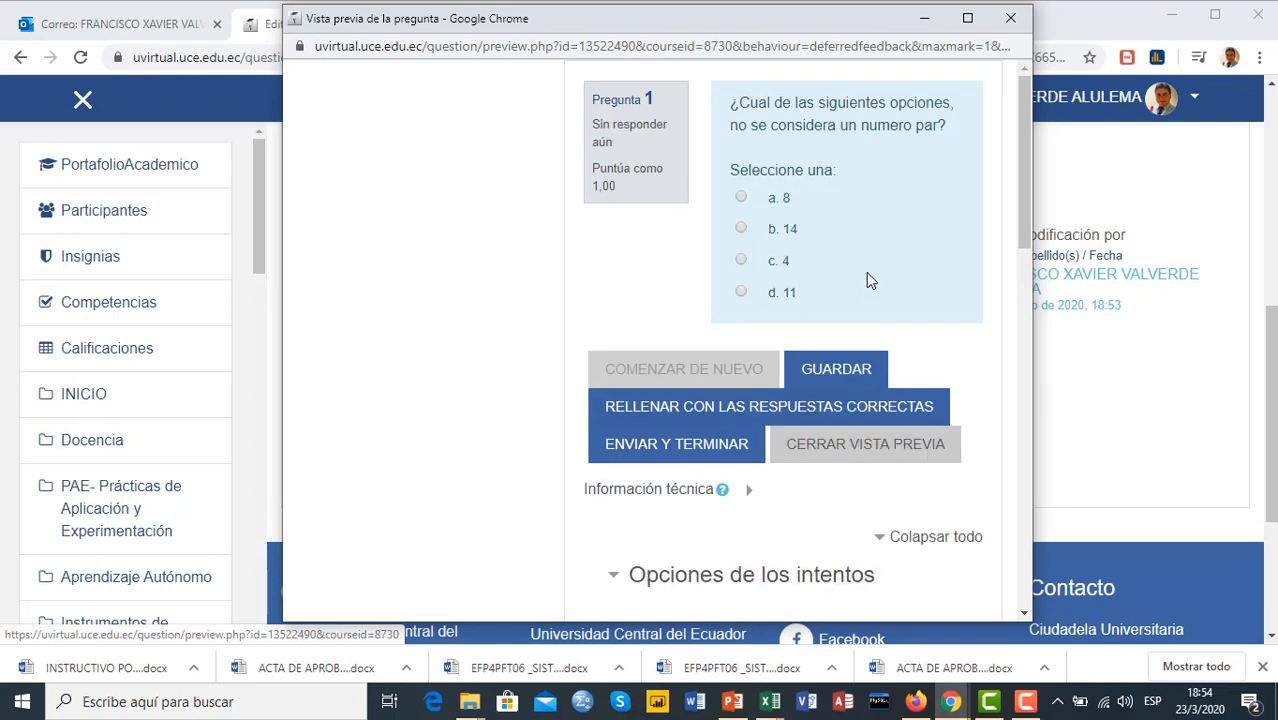
left_click(741, 229)
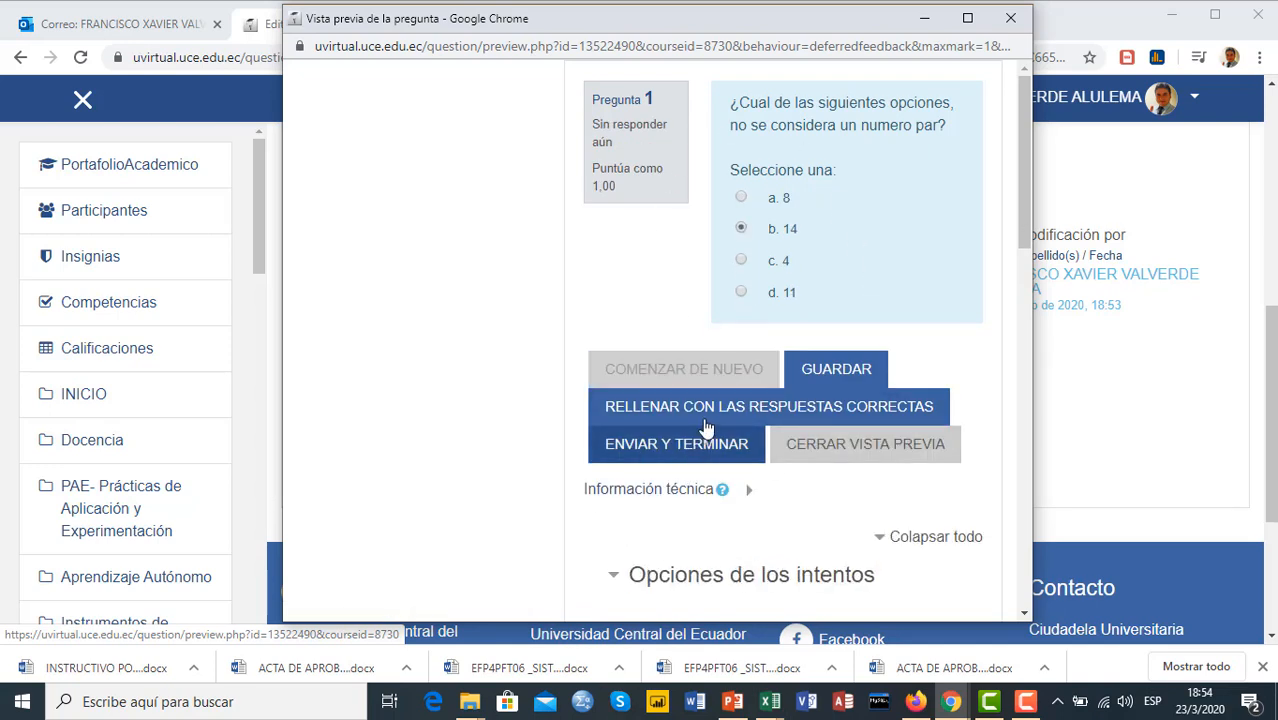
left_click(677, 450)
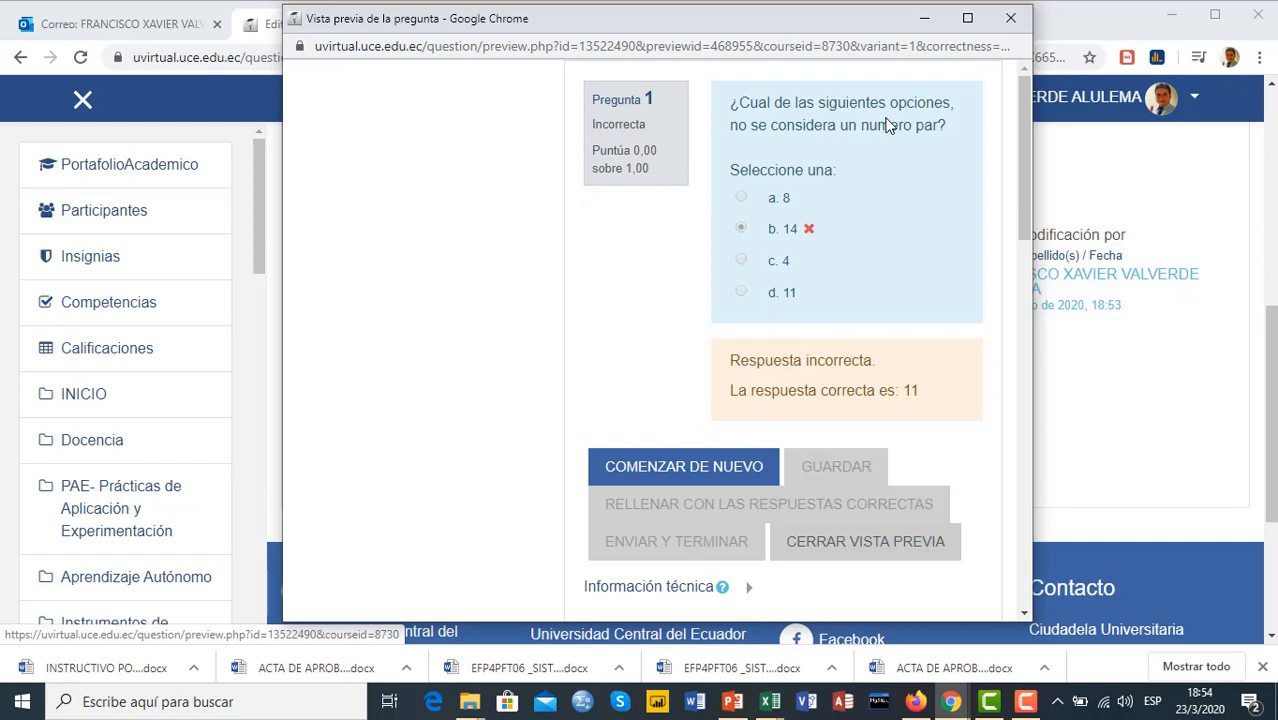
left_click(1010, 20)
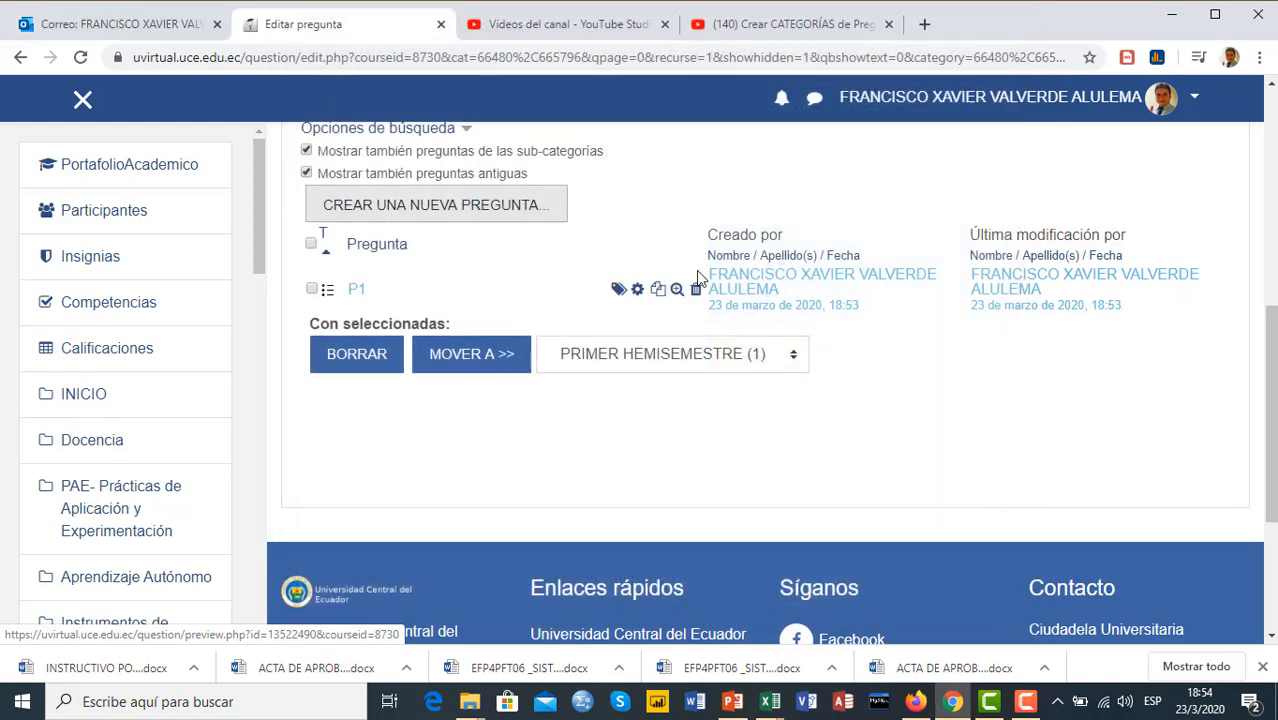